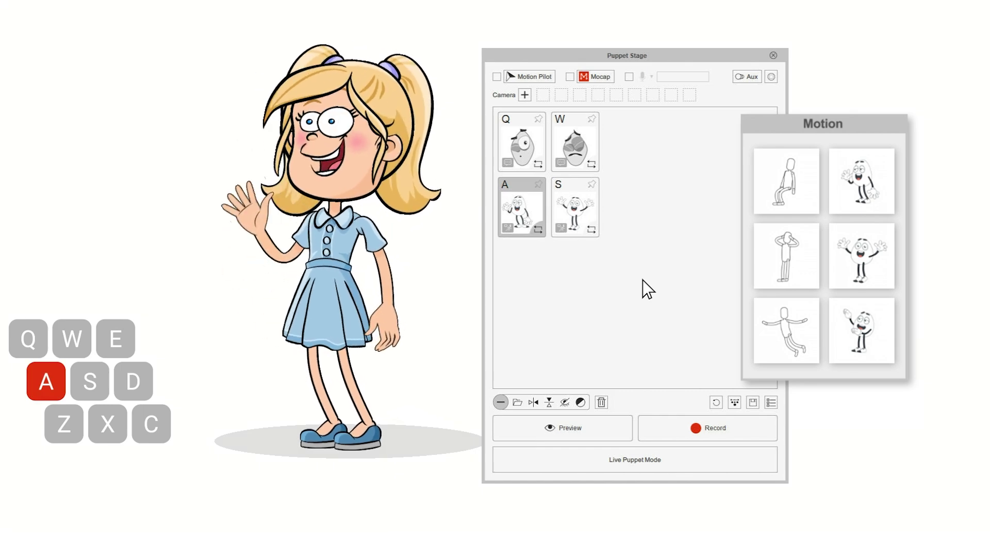
Step: Trigger the demo puppet's assigned motion, FFD and scene clips to see how each affects the stage
key("s")
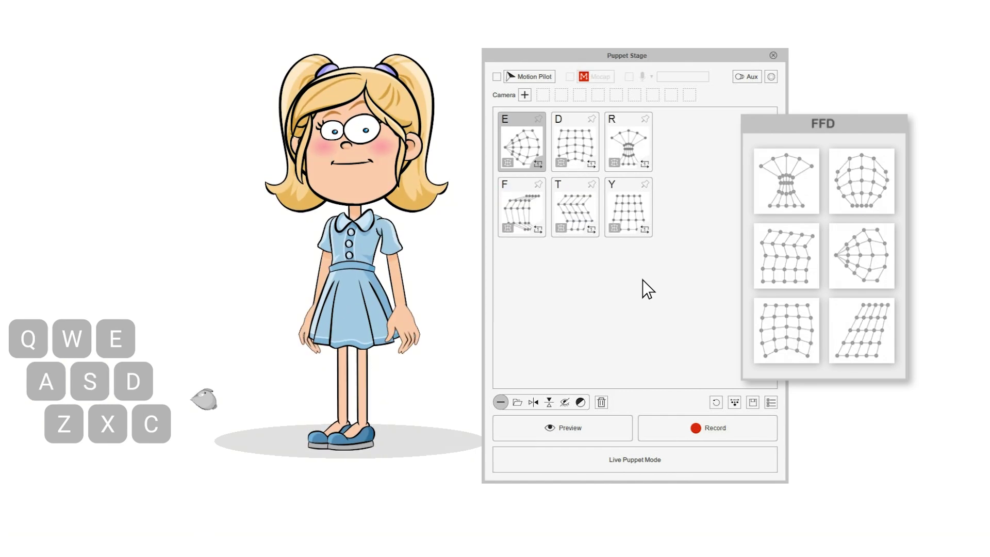
key("e")
key("d")
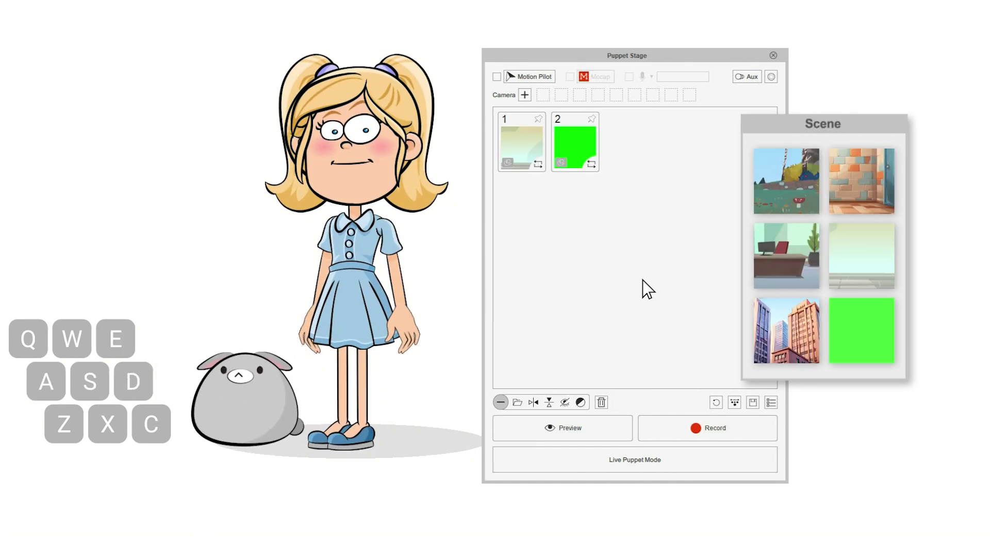
key("z")
key("x")
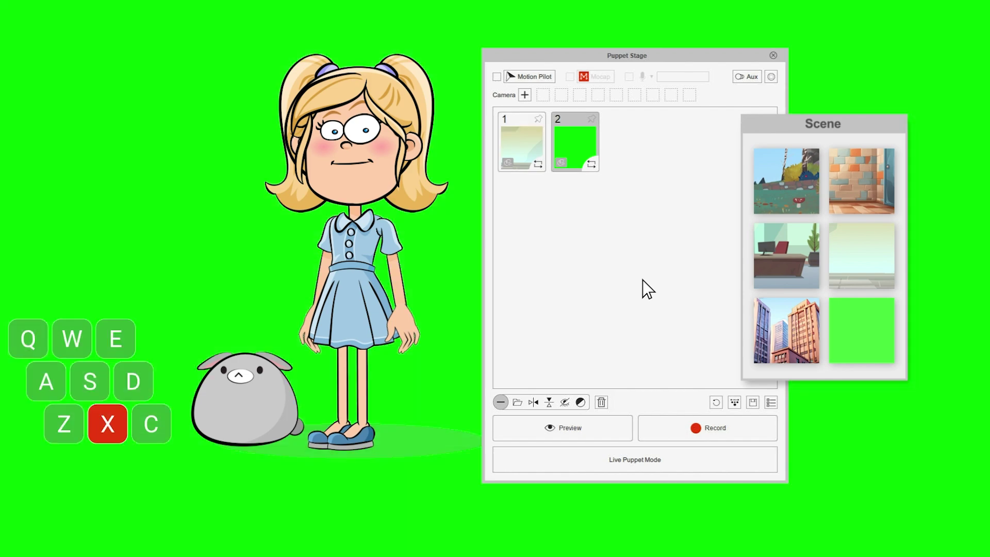
left_click(565, 402)
key("c")
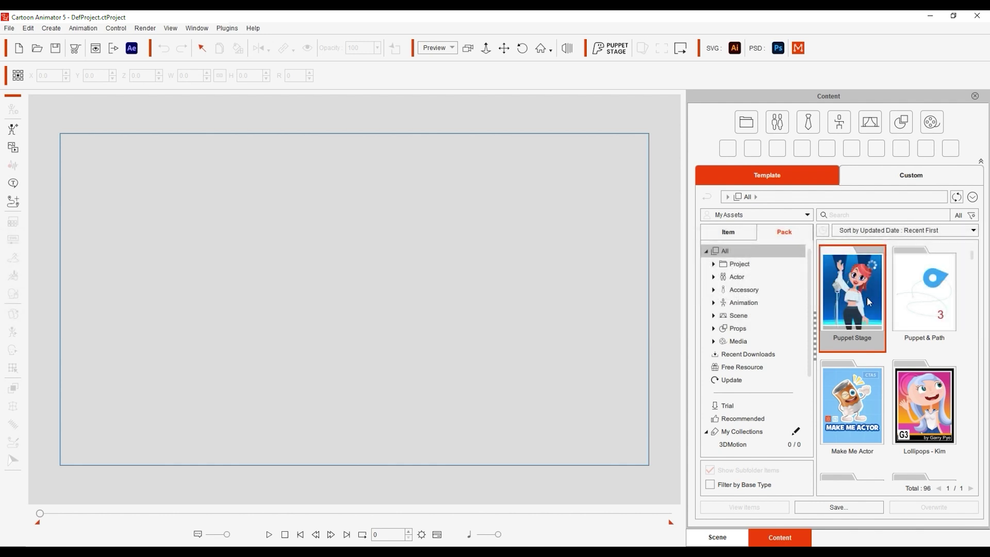
Step: Open the Puppet Stage pack and browse its Project, Animation, Scene and Props content
left_click(868, 297)
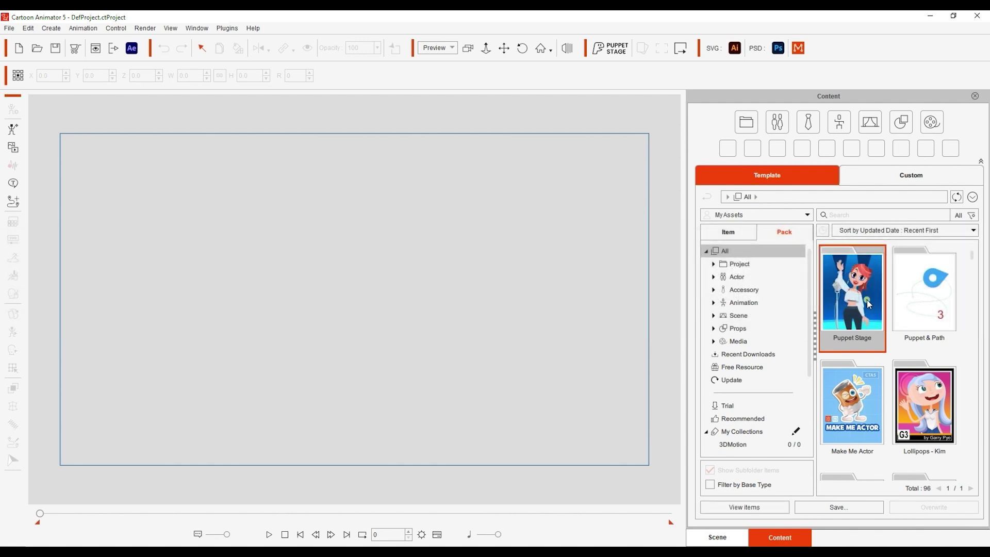
double_click(867, 300)
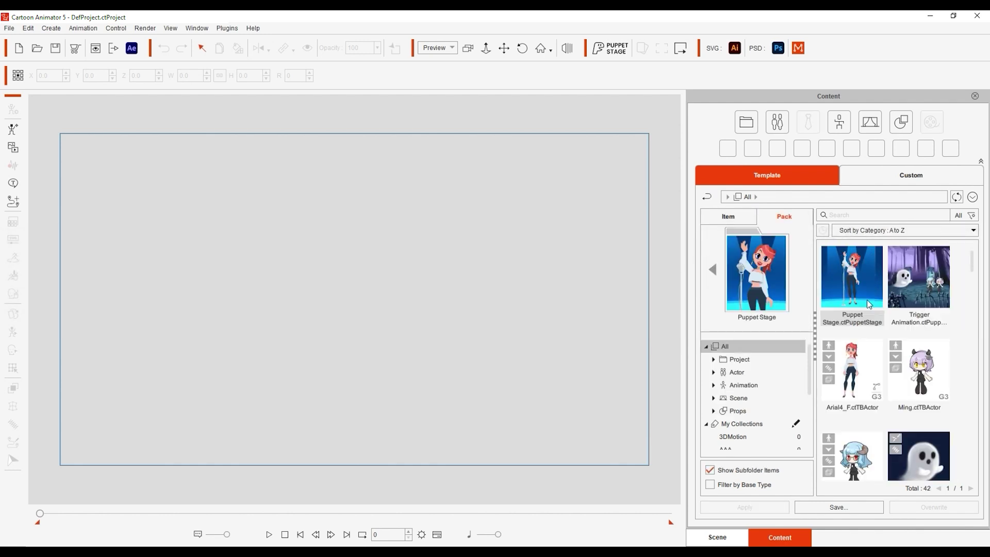
left_click(750, 372)
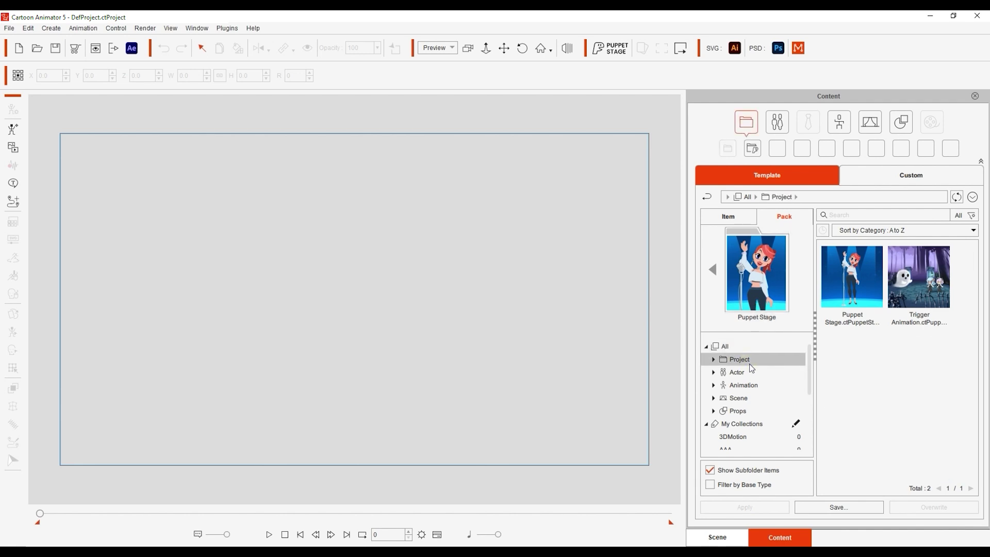
left_click(762, 388)
left_click_drag(969, 266, 969, 339)
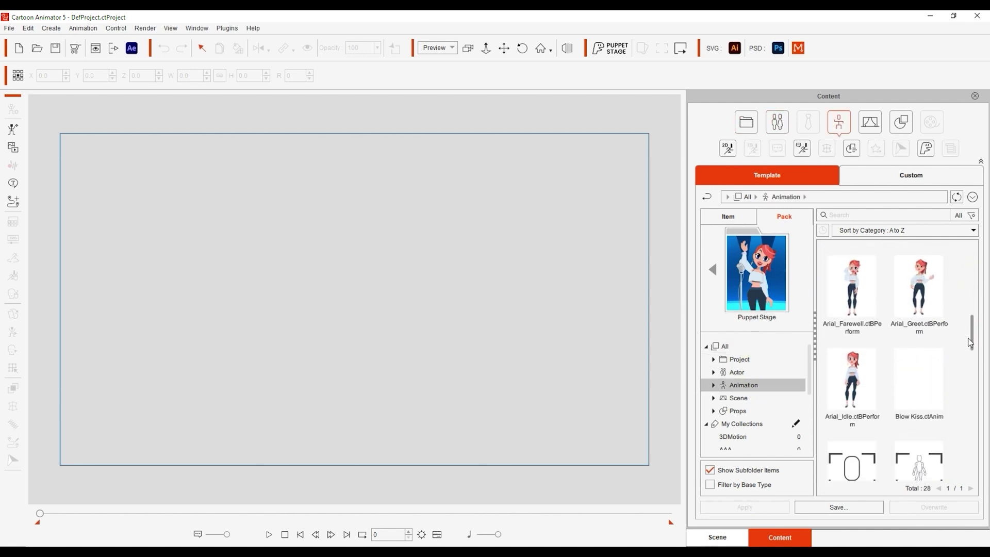
left_click(753, 398)
left_click(758, 411)
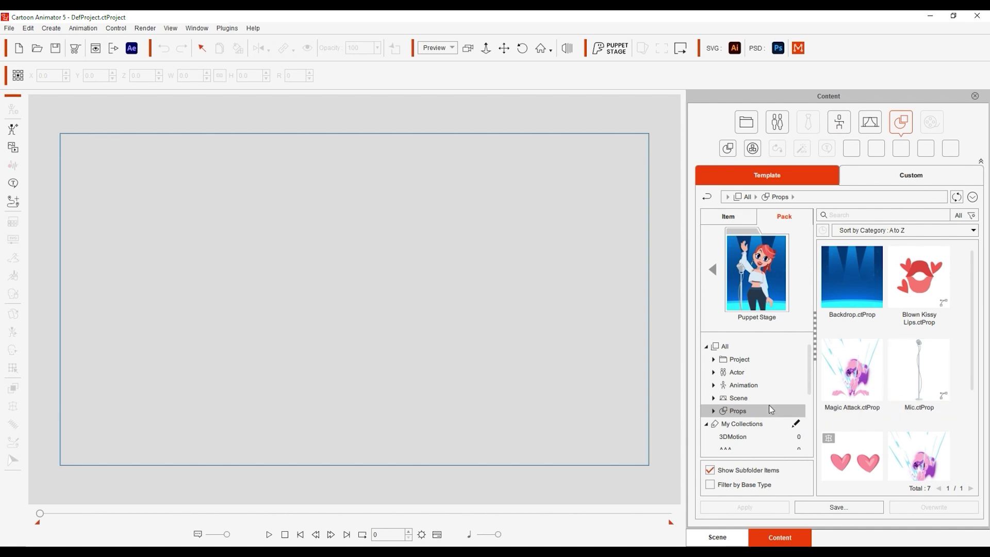
Step: Load the Puppet Stage sample from the pack's Project > Puppet Stage category
left_click(759, 358)
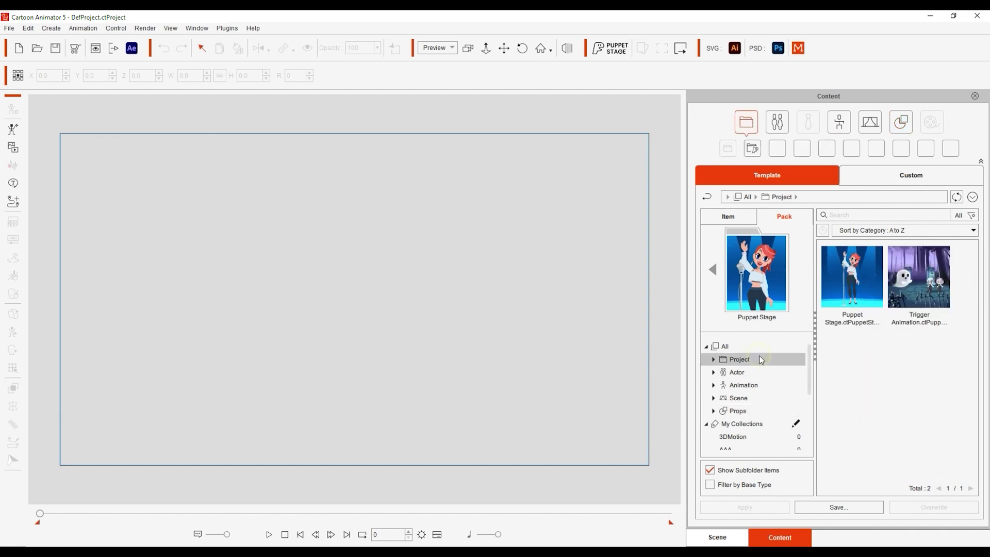
left_click(715, 360)
left_click(794, 372)
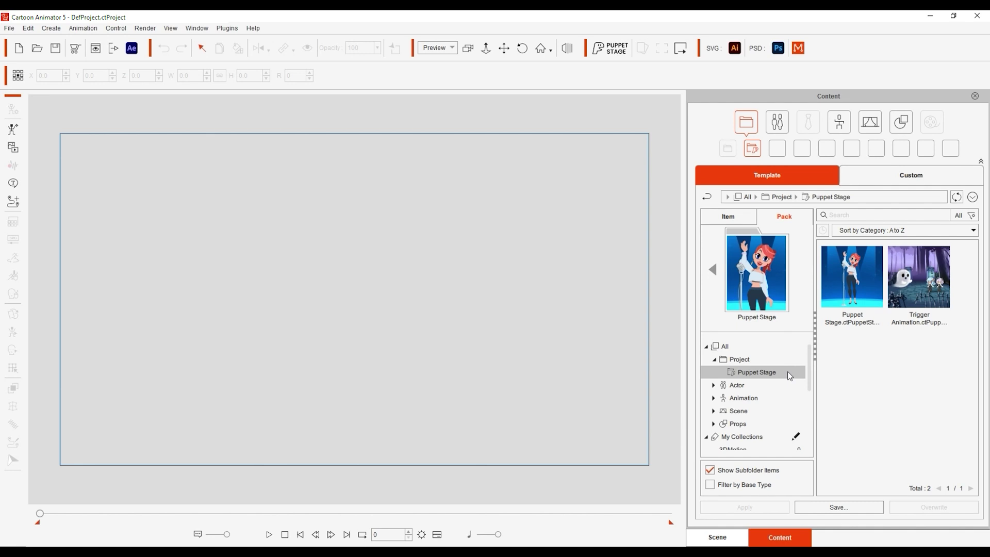
double_click(869, 313)
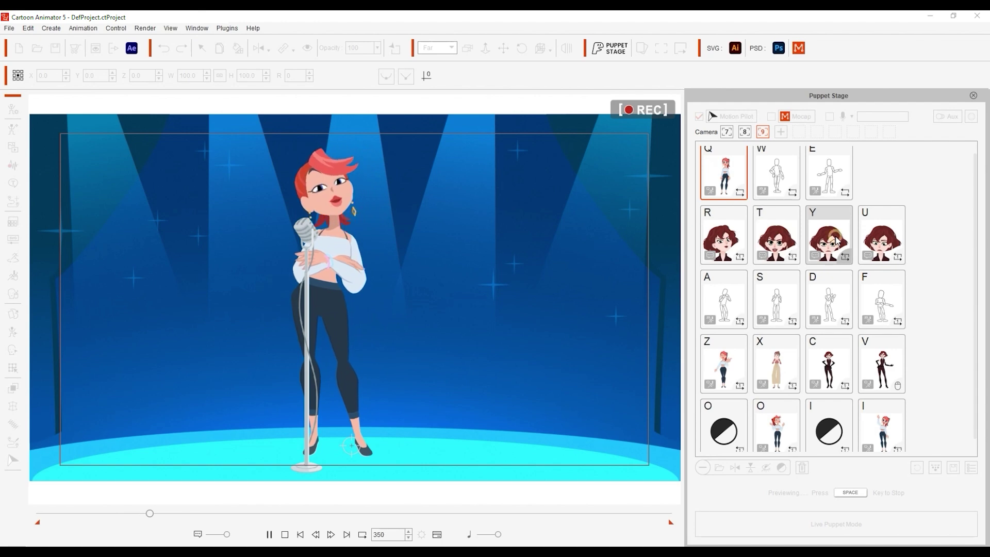
Step: Preview the body motion clips in slots S and D on the singer and stop the preview
left_click(768, 304)
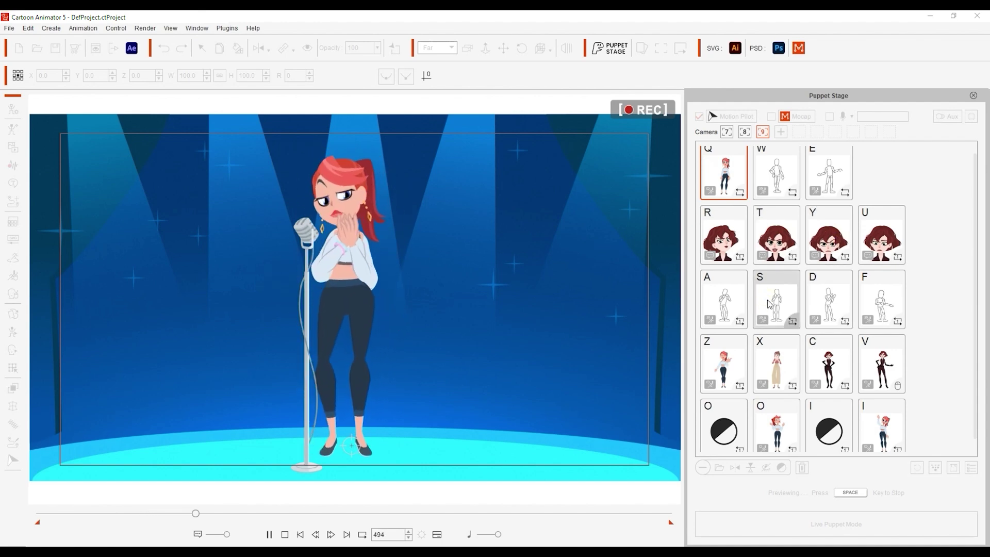
left_click(826, 305)
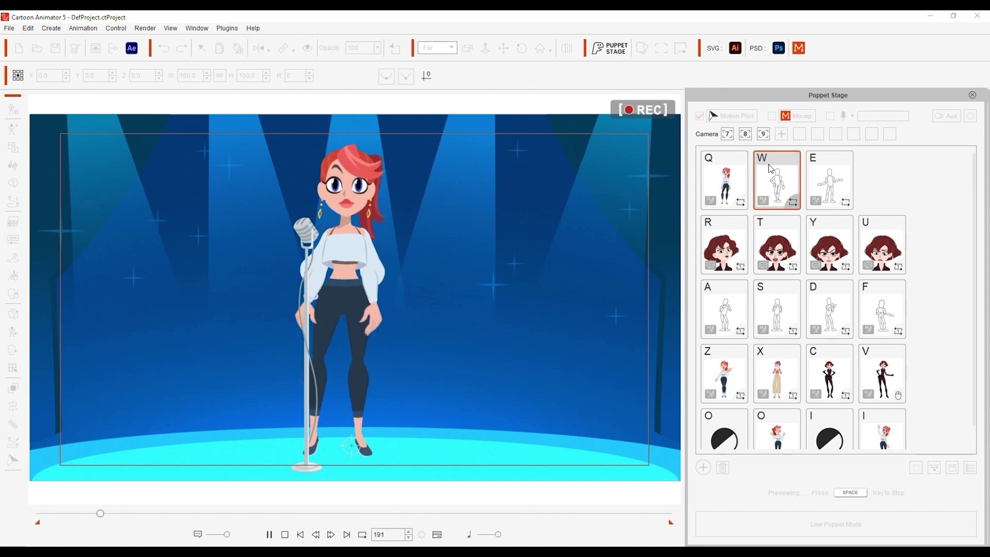
key("space")
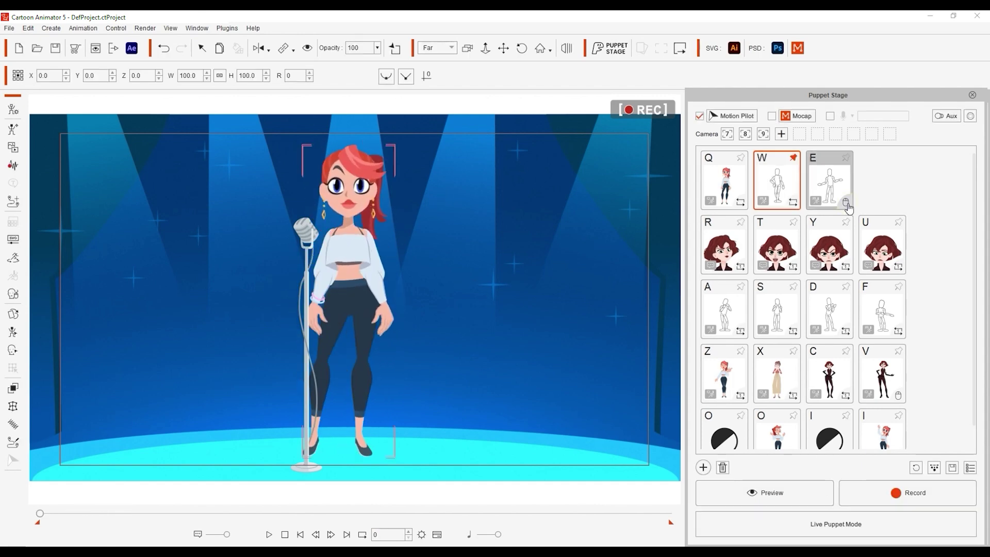
Step: Set the Talk motion in slot E to Triggerable with Play on Trigger in its clip settings
left_click(970, 467)
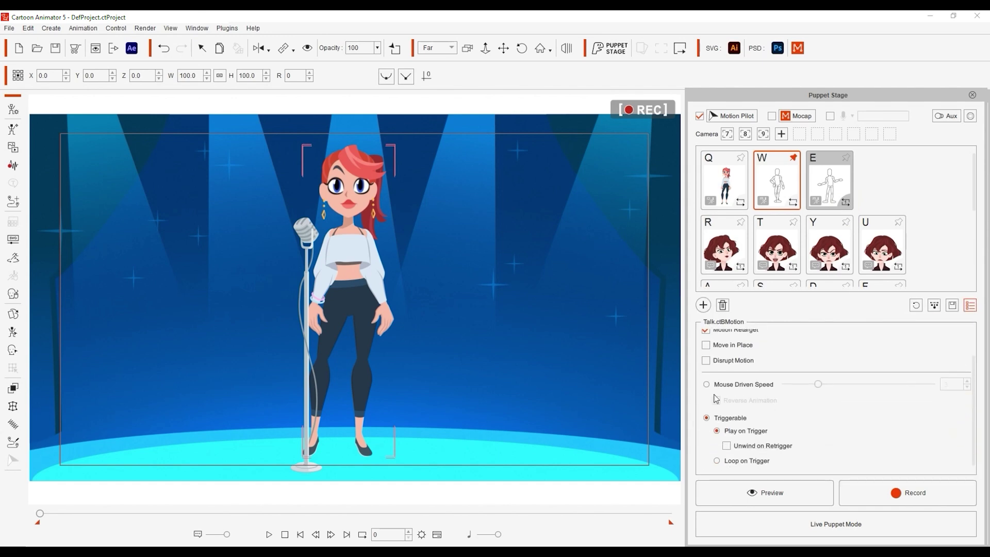
left_click(846, 203)
left_click(724, 488)
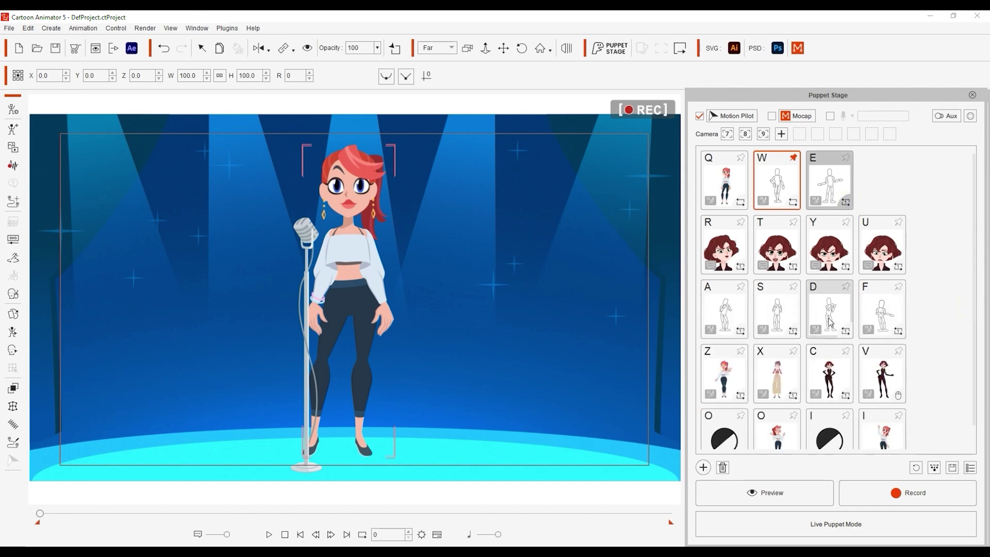
Step: Preview the Talk motion in slot E and the mouse-driven motion in slot V on the singer
key("space")
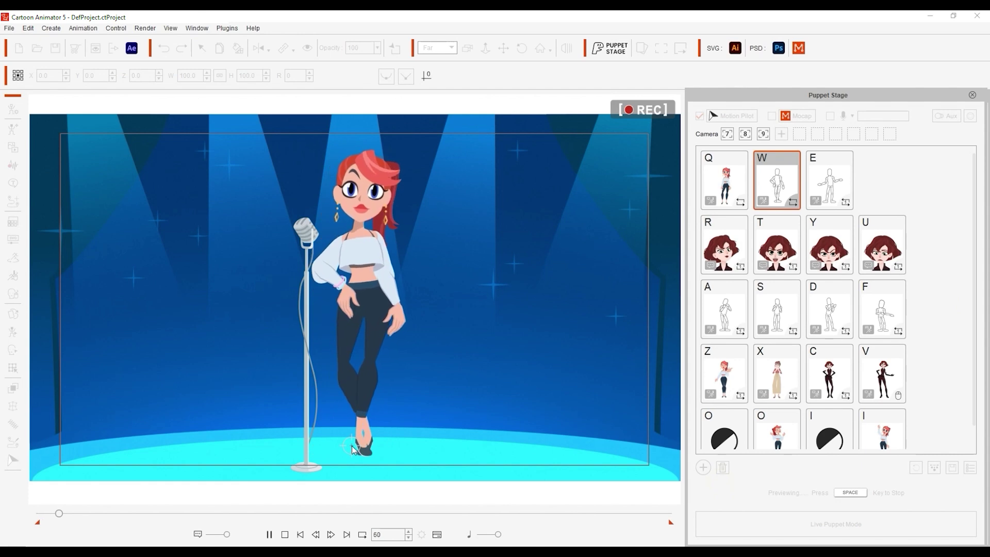
key("e")
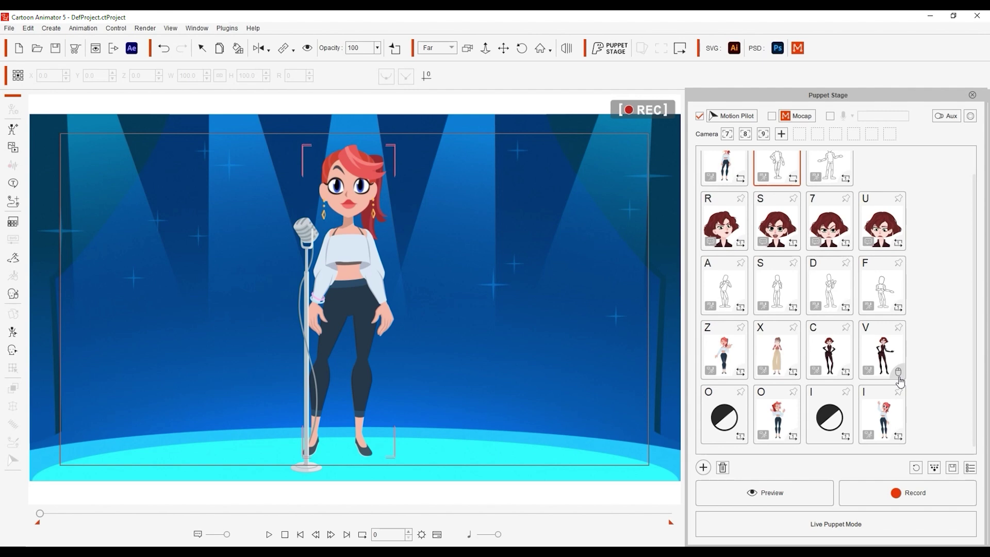
left_click(799, 491)
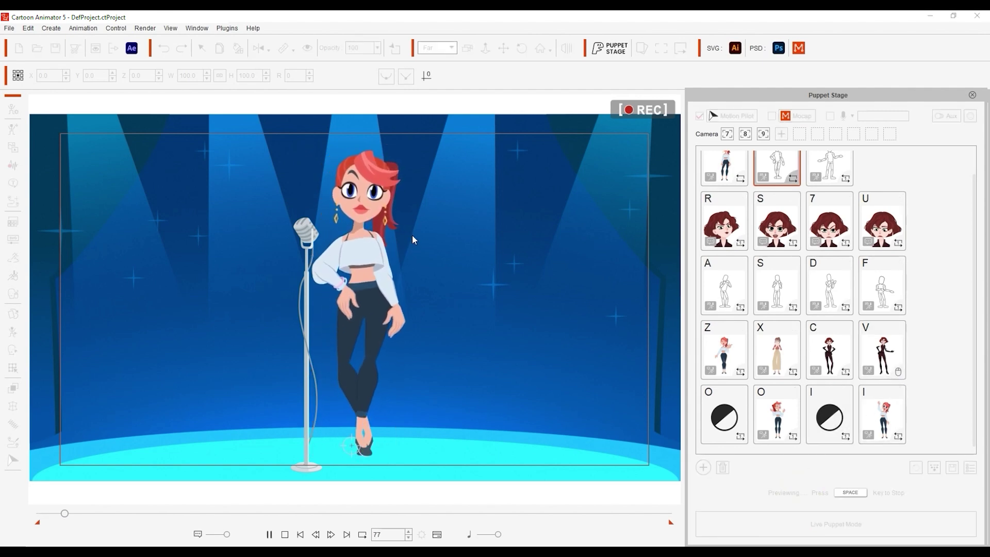
key("v")
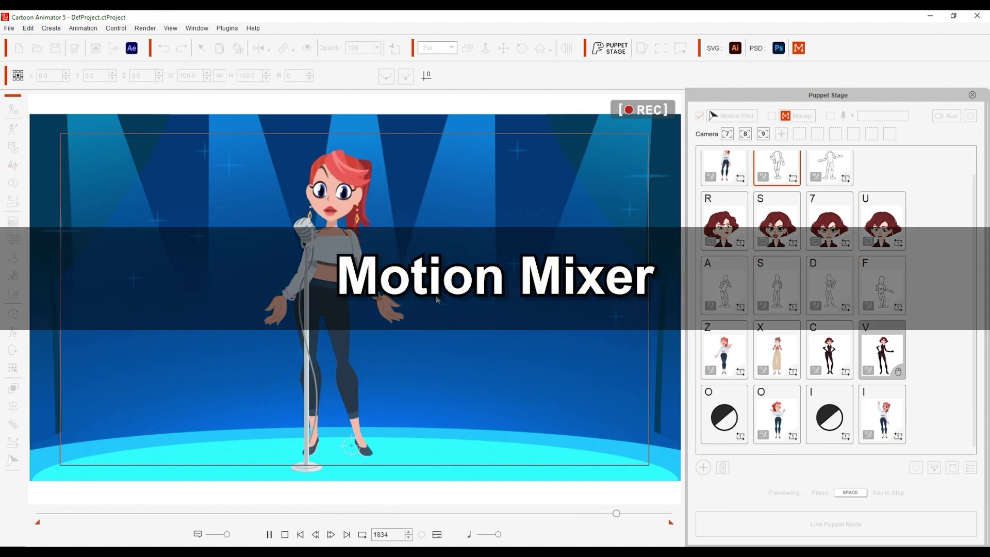
key("space")
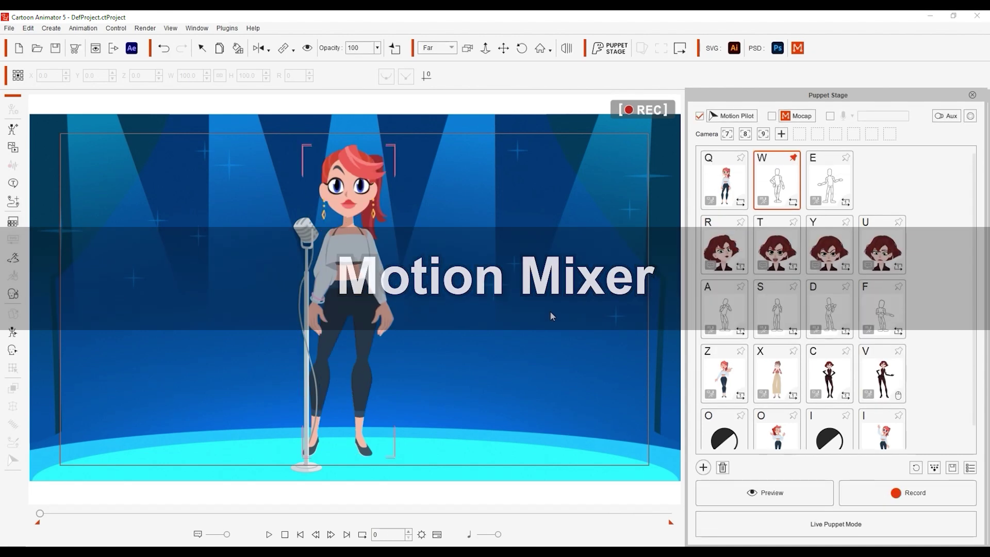
Step: Show the Active Portion display and preview the Q performance together with the T and Y facial clips
left_click(971, 117)
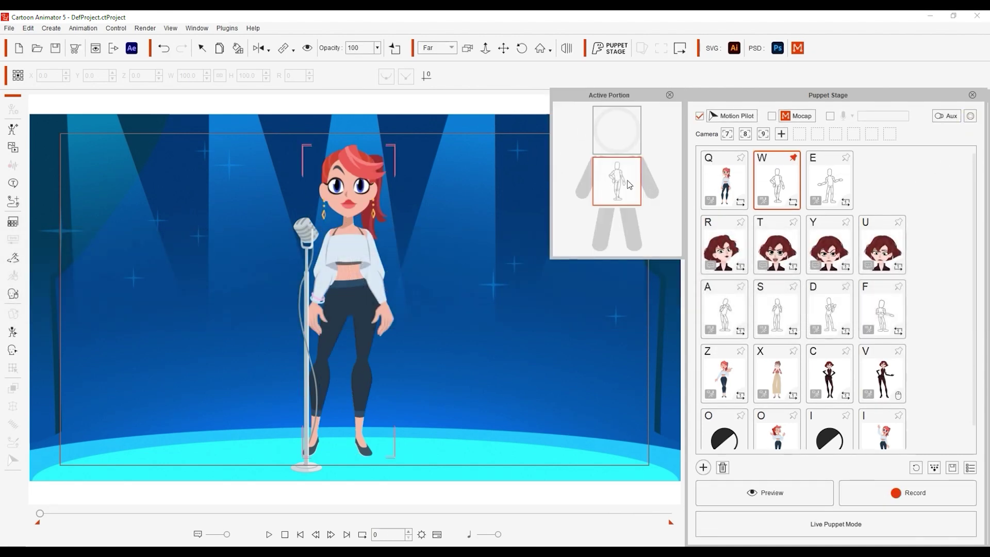
left_click(717, 492)
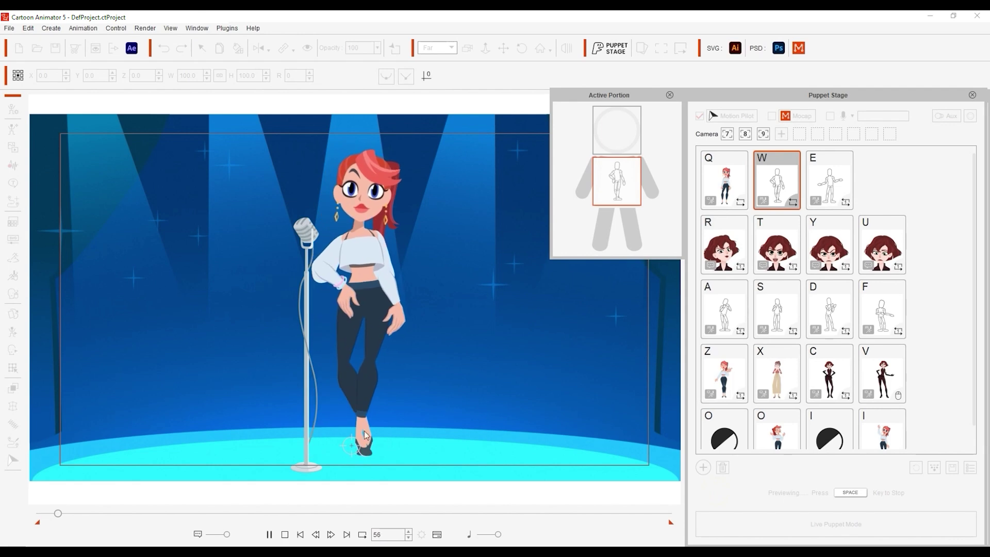
key("q")
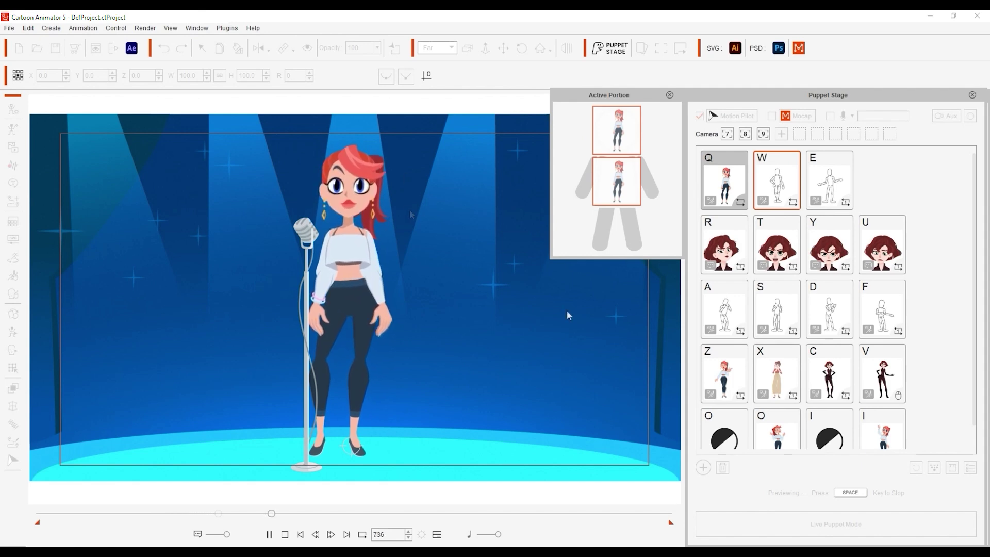
key("t")
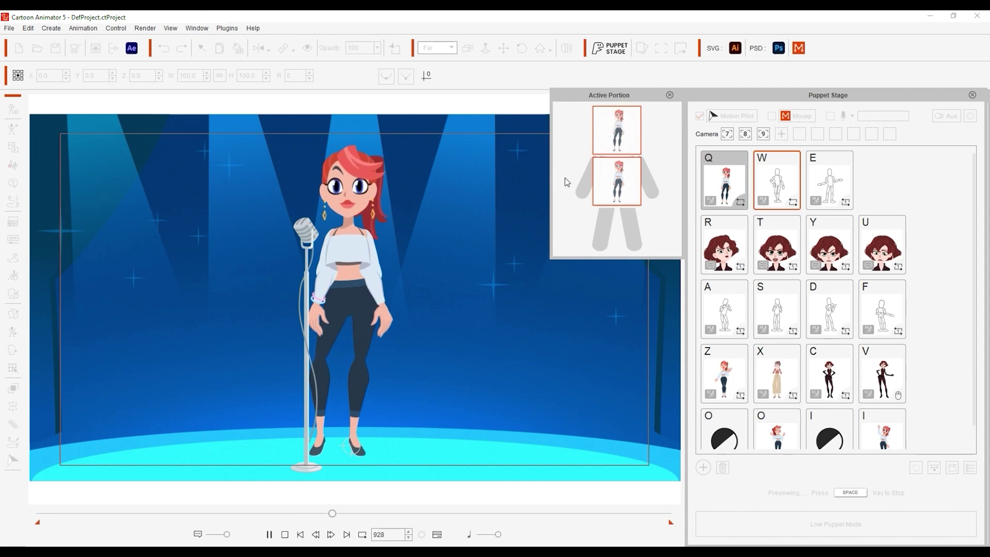
key("y")
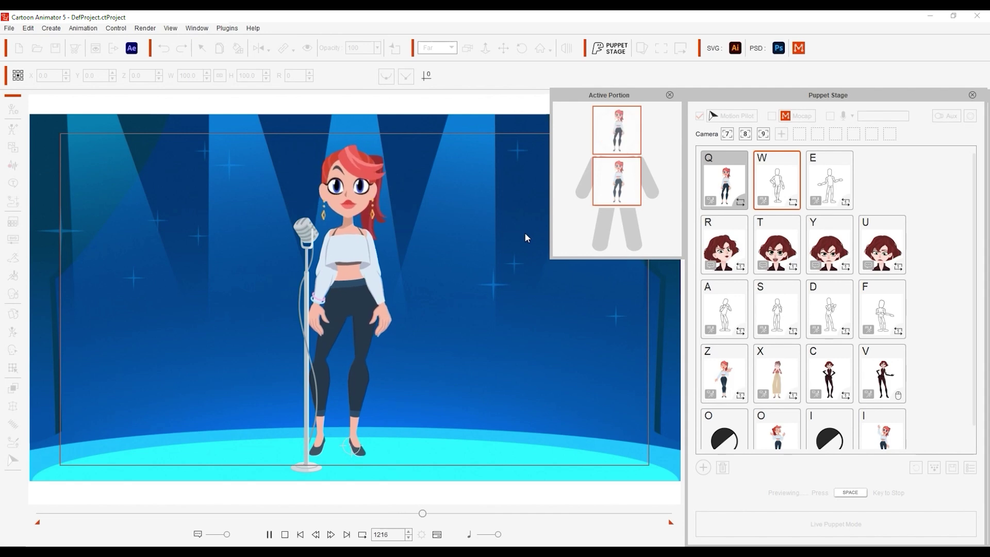
key("space")
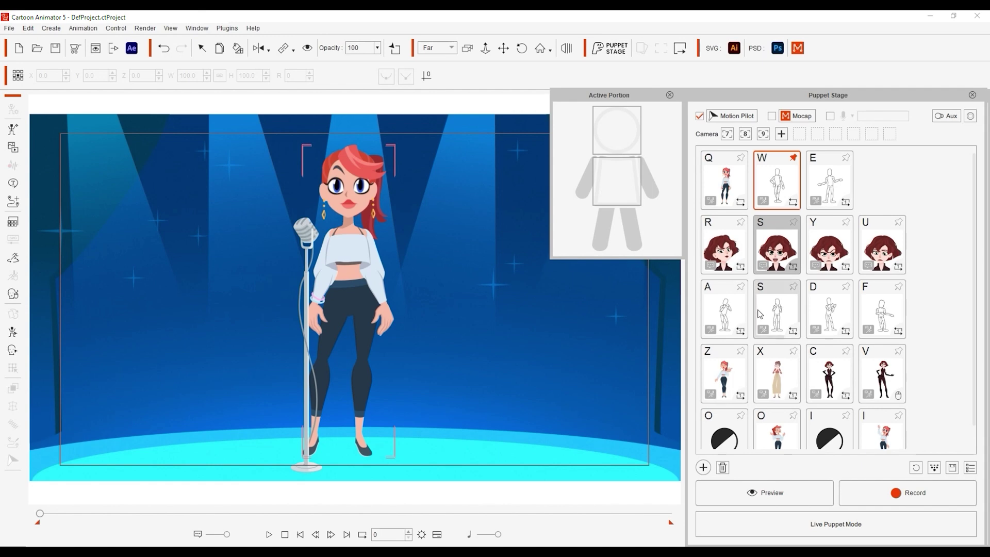
Step: Preview the facial and body motion clips that share the S slot letter as one combined performance
left_click(731, 505)
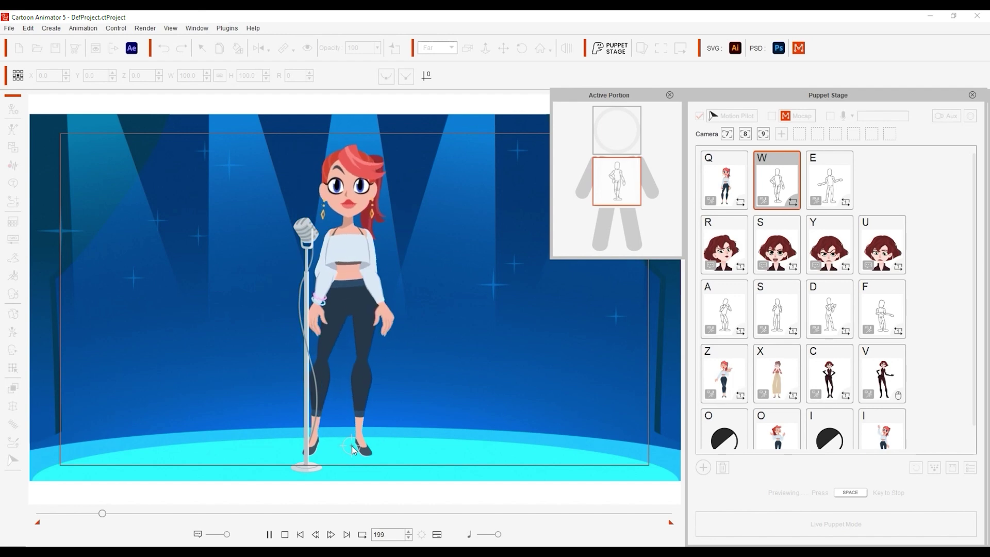
key("s")
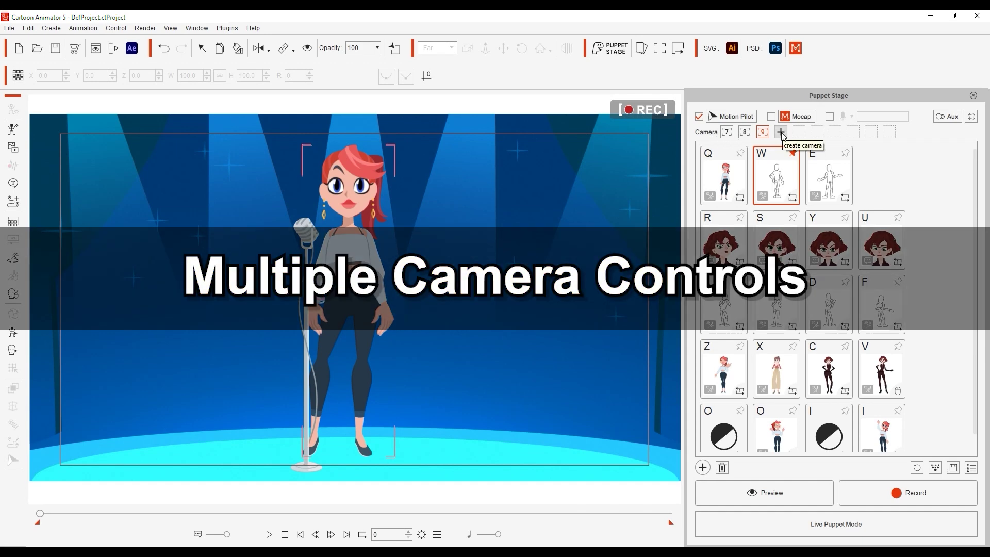
Step: View the stage through the Close (7), Middle (8) and Far (9) cameras in turn
left_click(727, 135)
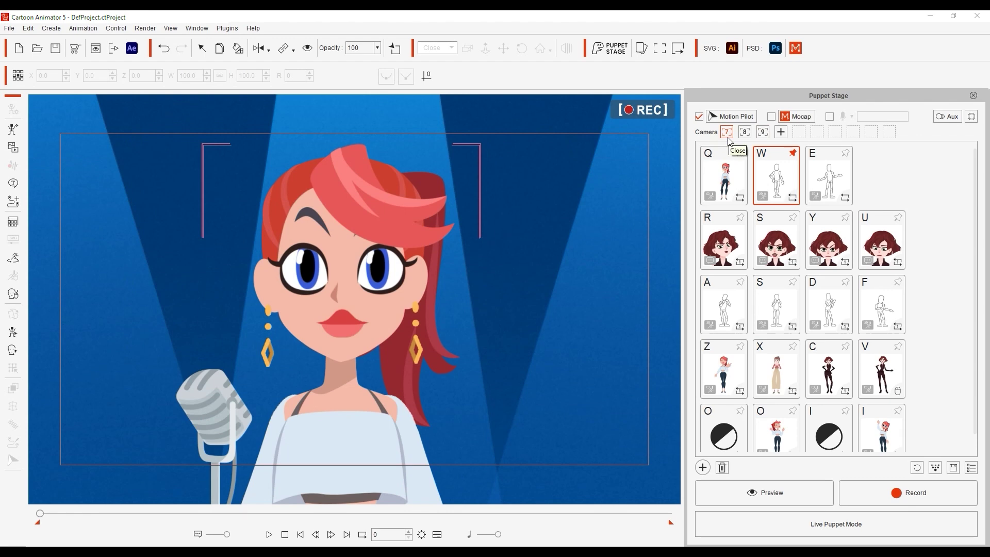
left_click(745, 136)
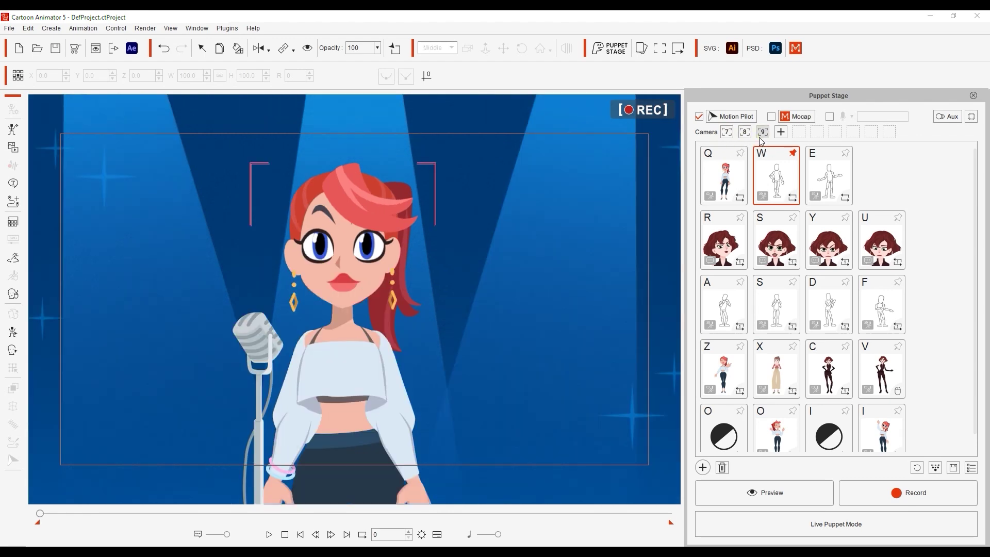
left_click(762, 135)
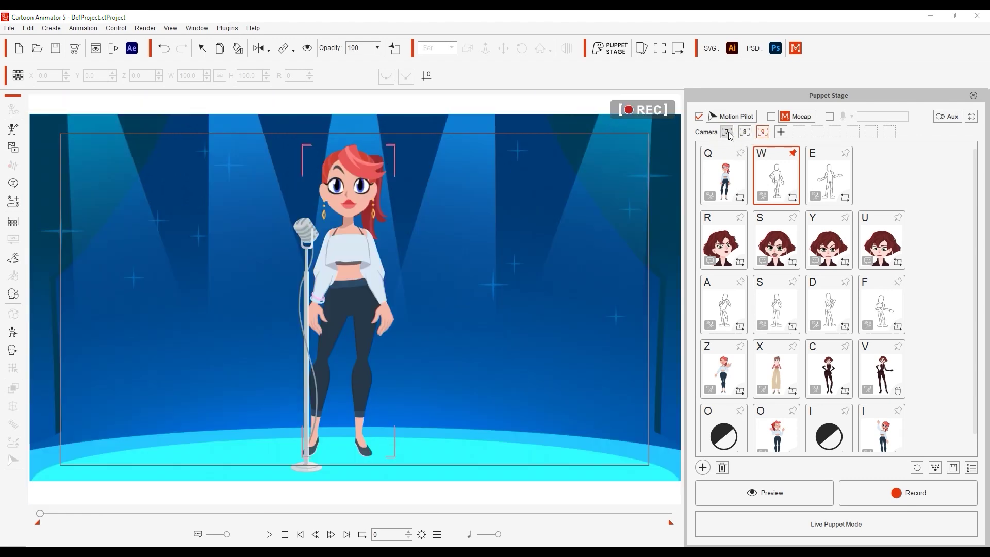
Step: Preview the S combined performance through the Middle camera (8), return to the W idle motion, and stop the preview
left_click(746, 502)
key("s")
key("8")
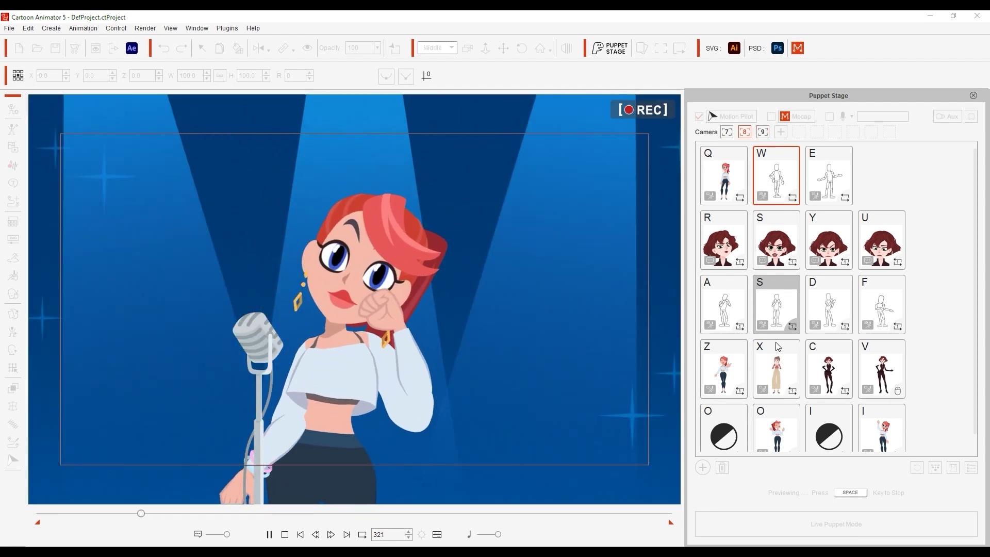
key("w")
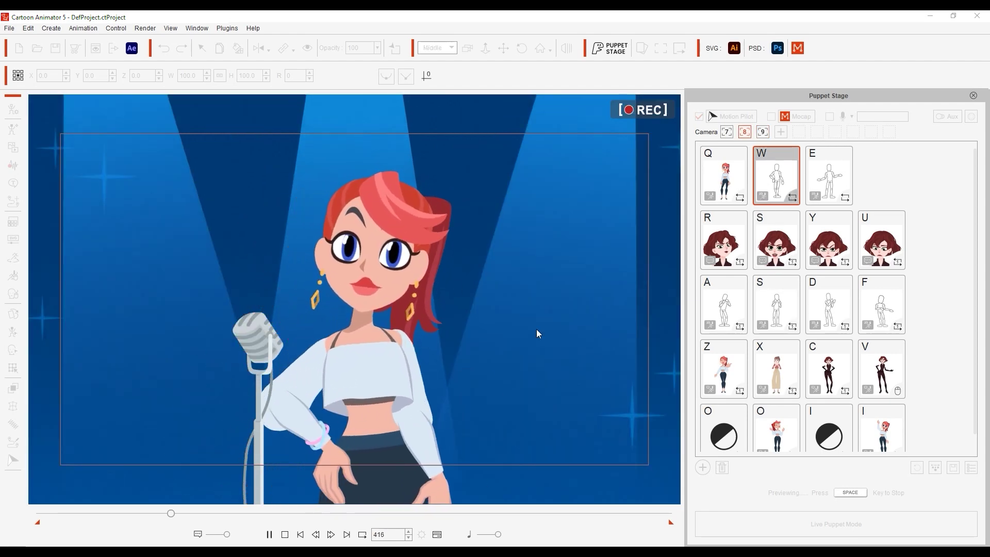
key("space")
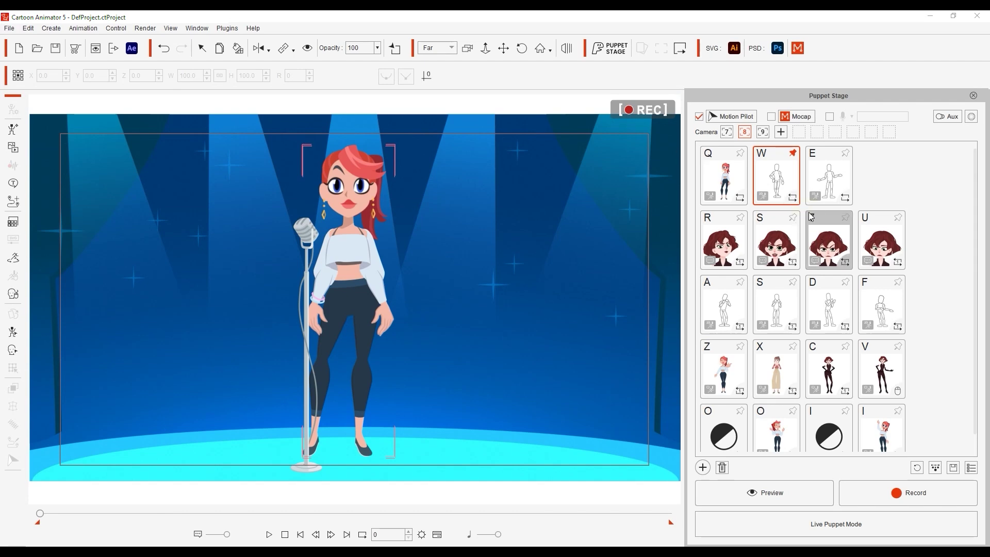
Step: Assign hotkey 7 to the Y facial clip and preview it together with the Close camera on the same key
left_click(806, 491)
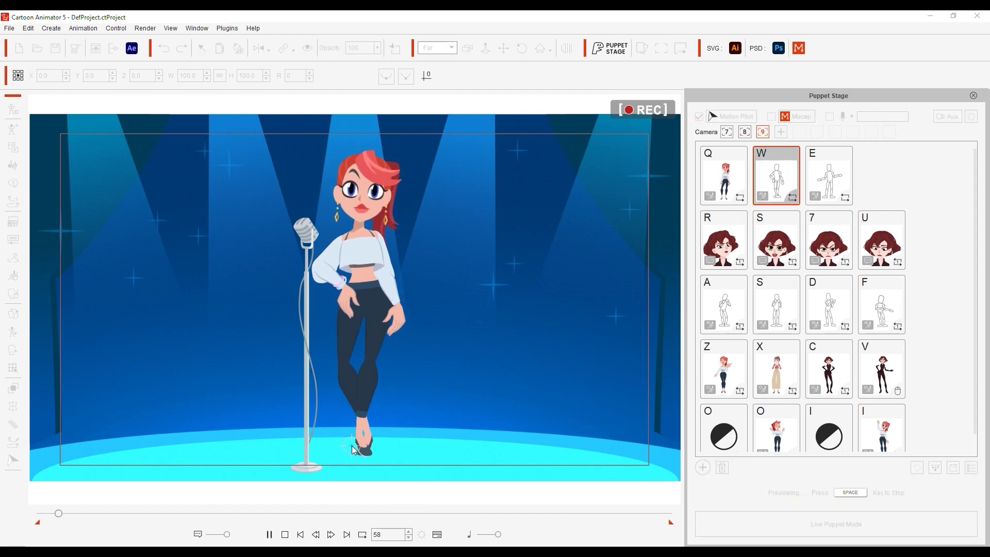
key("7")
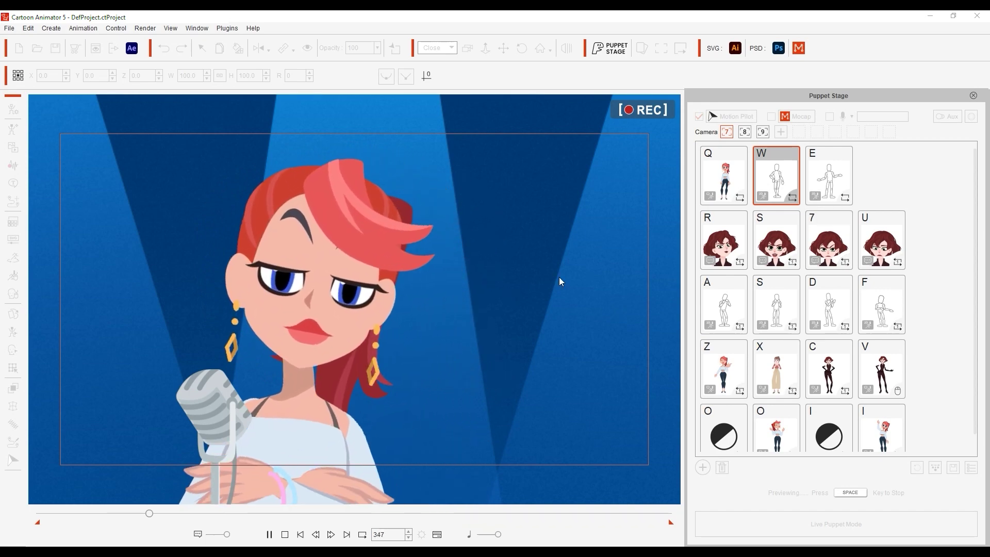
key("space")
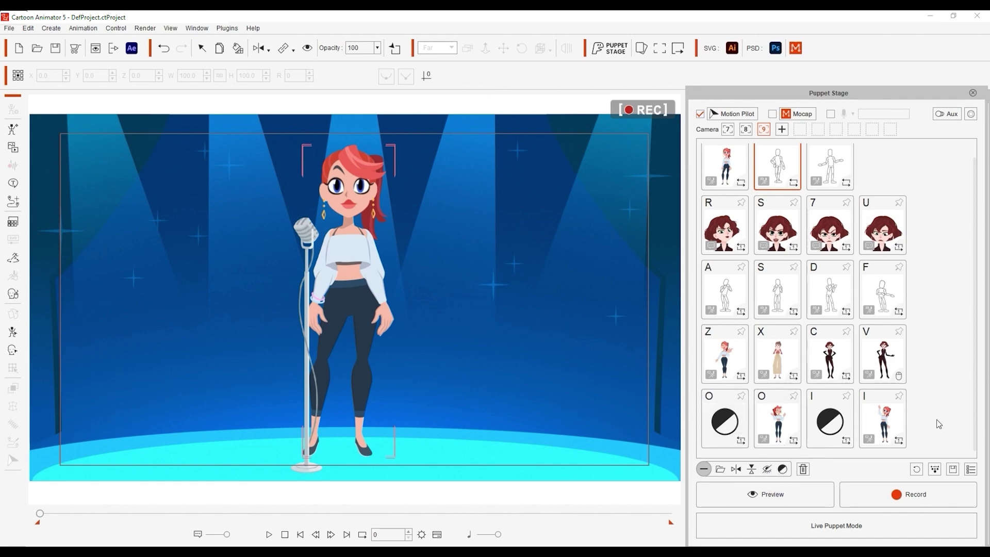
Step: Show the clip settings and examine the fade and target opacity of the O and I opacity clips
left_click(719, 422)
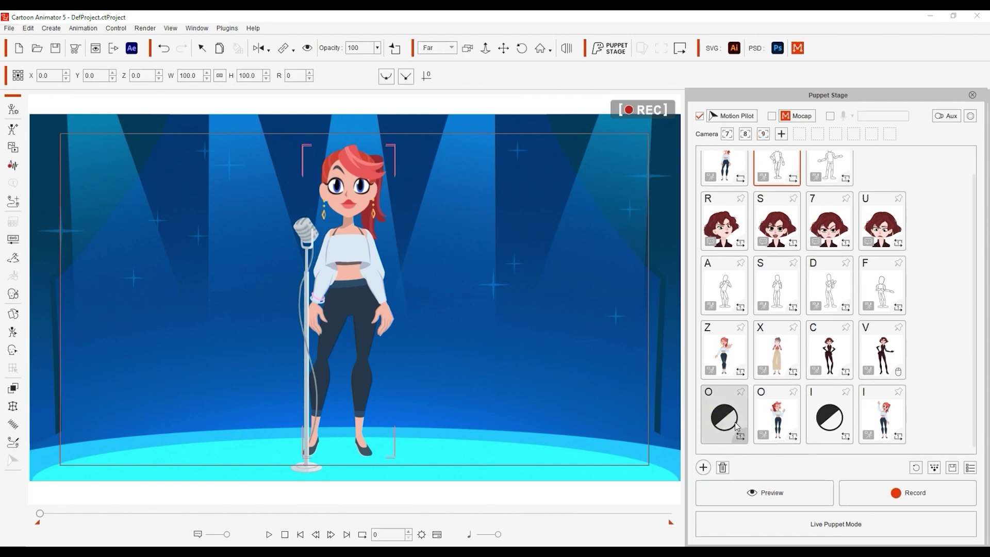
left_click(971, 467)
scroll(834, 253, "down", 3)
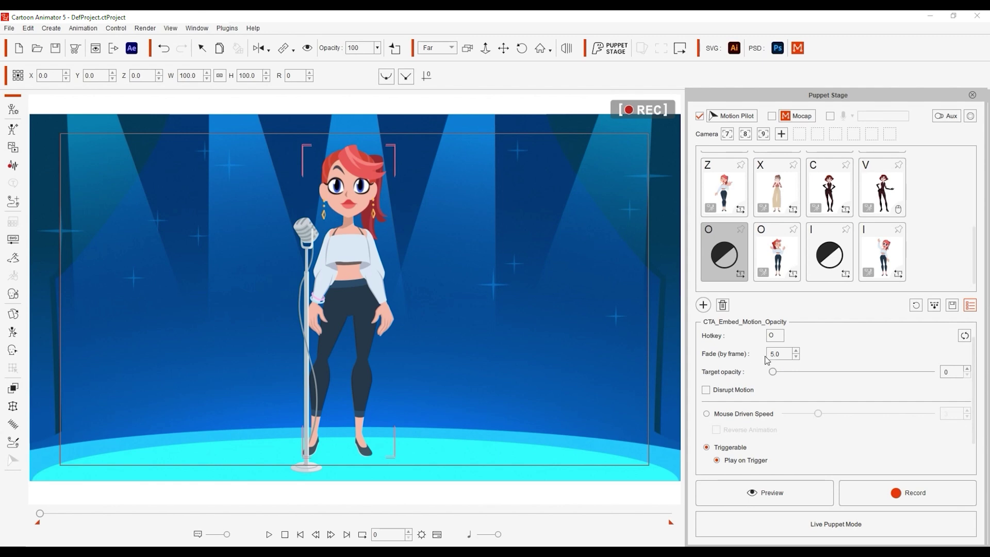
key("i")
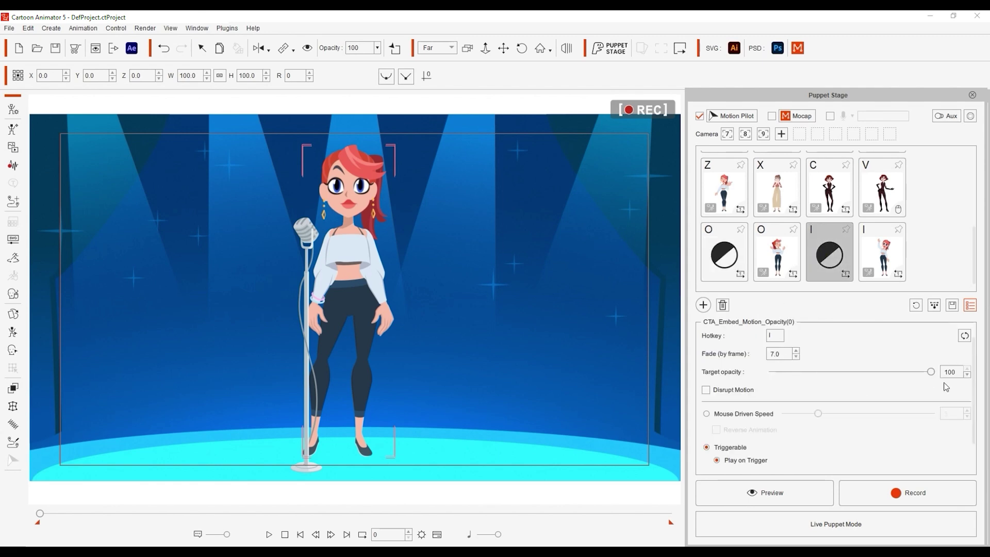
Step: Preview the singer fading out with the O clips and fading back in with the I clips
left_click(797, 484)
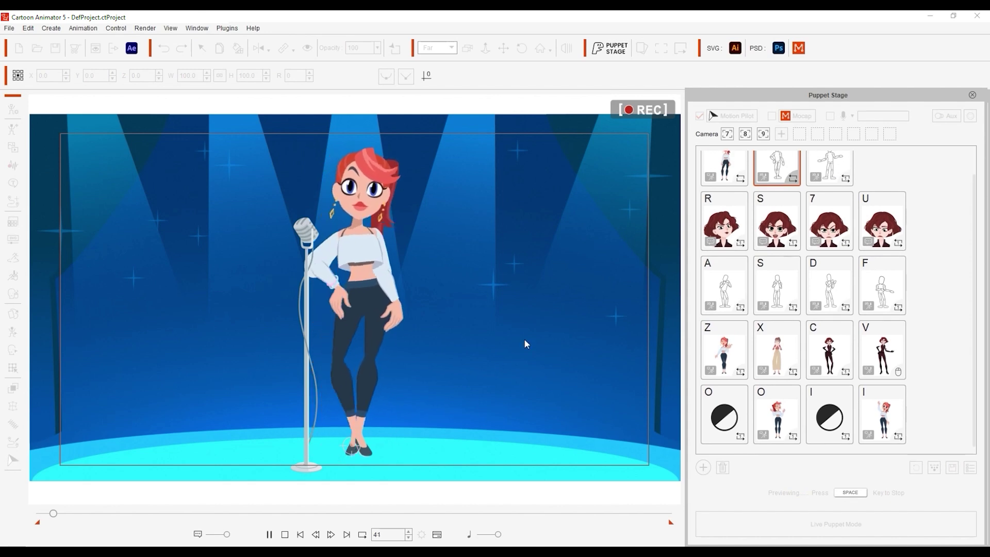
key("o")
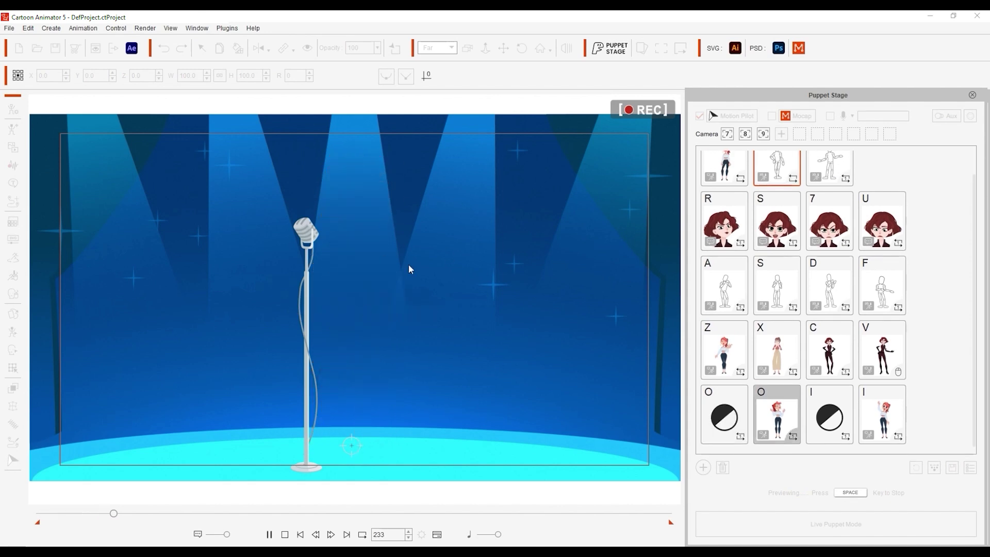
key("i")
key("space")
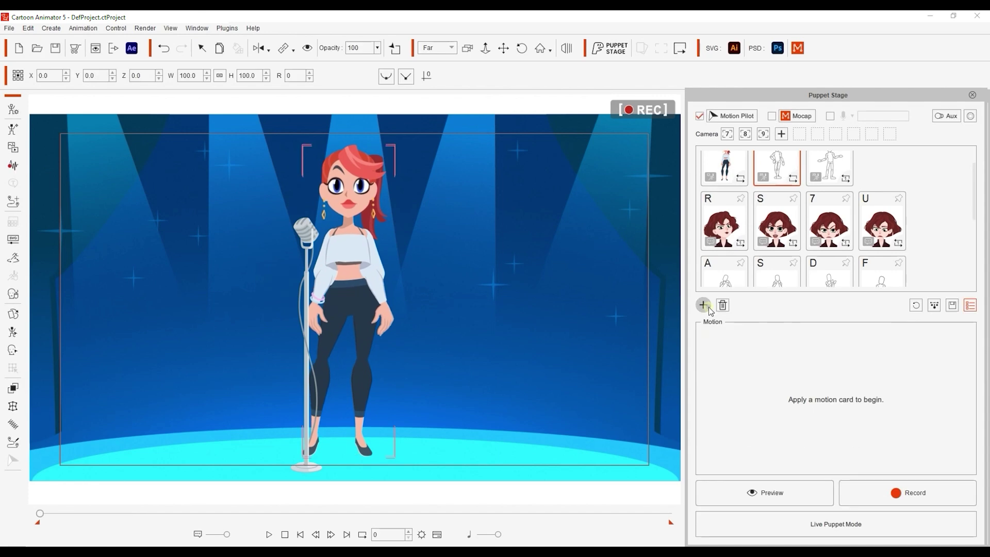
Step: Add a horizontal flip clip, move it to the end of the last row after the I performance, and assign it hotkey I
left_click(736, 306)
left_click(970, 305)
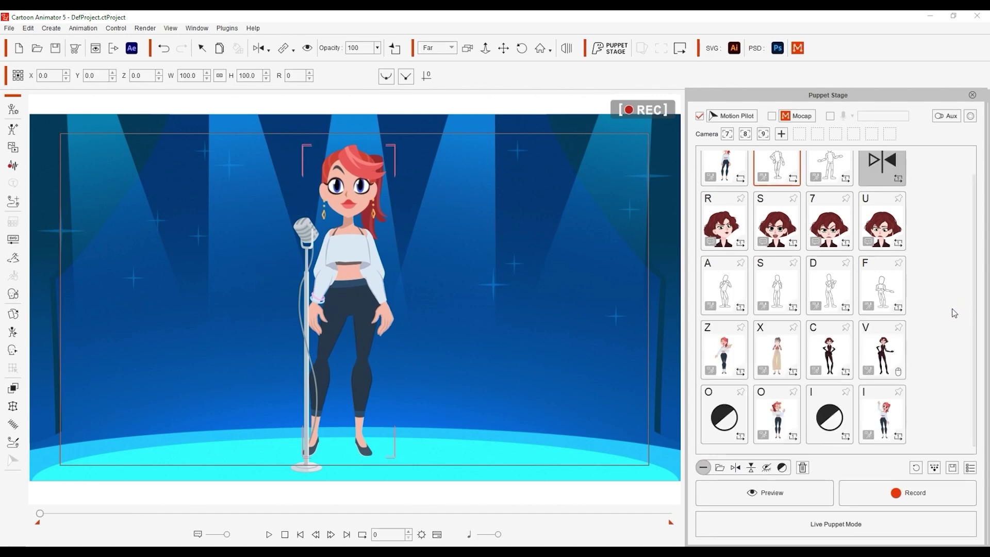
left_click_drag(882, 167, 933, 426)
left_click(815, 396)
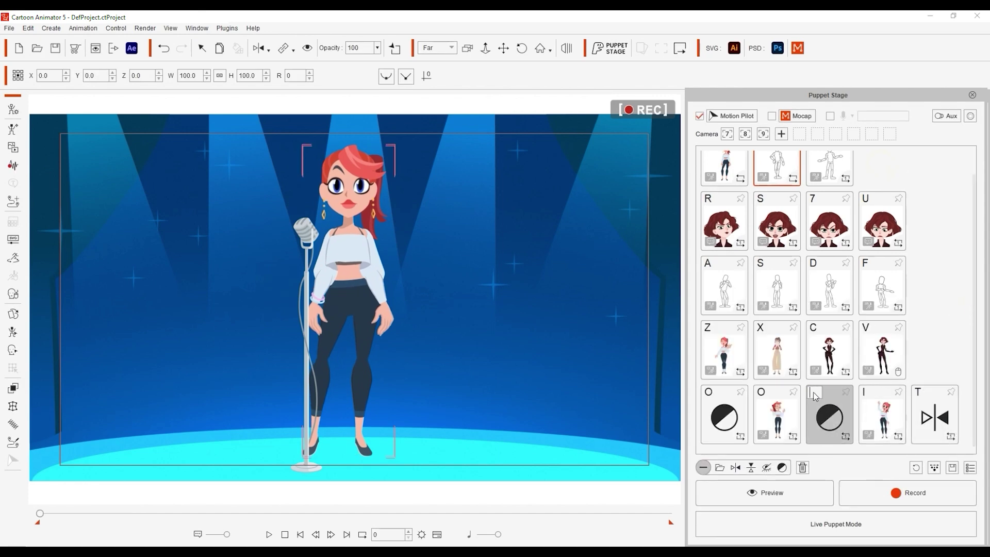
double_click(918, 392)
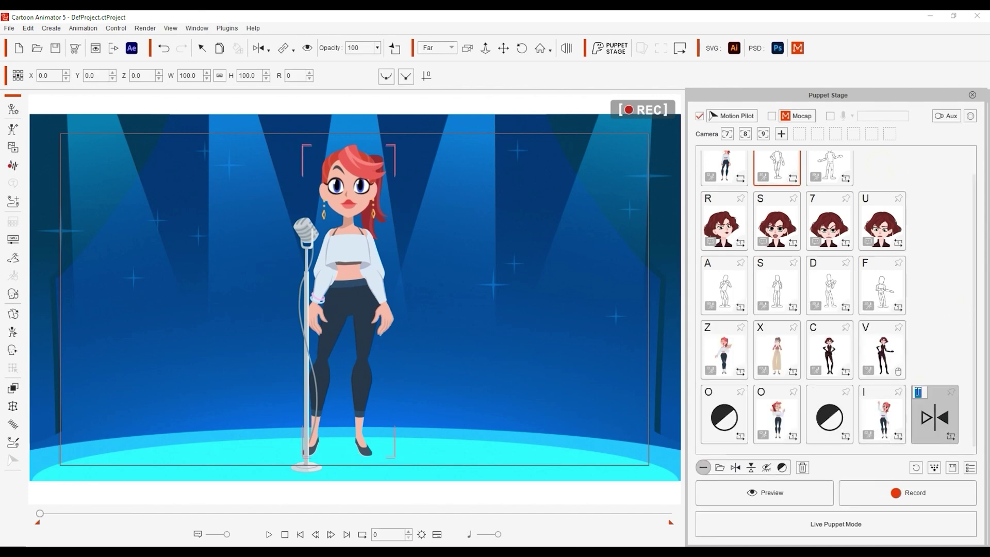
double_click(931, 415)
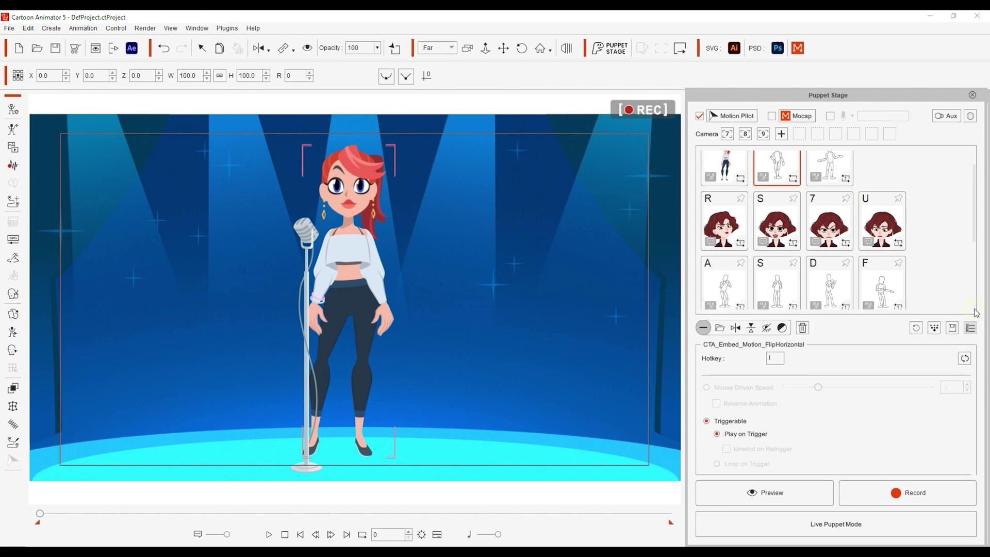
Step: Preview the horizontal flip together with the other clips on hotkey I
left_click(815, 490)
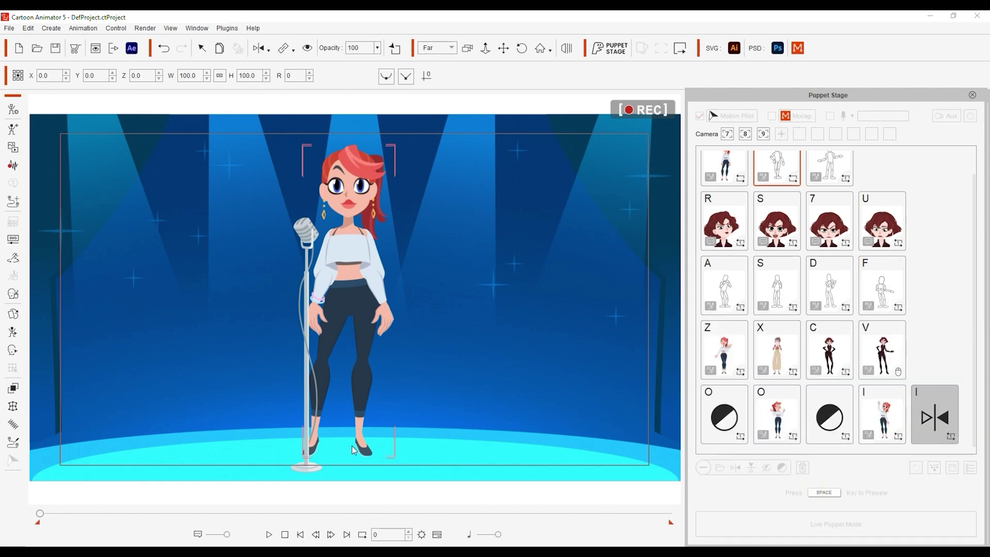
key("space")
key("i")
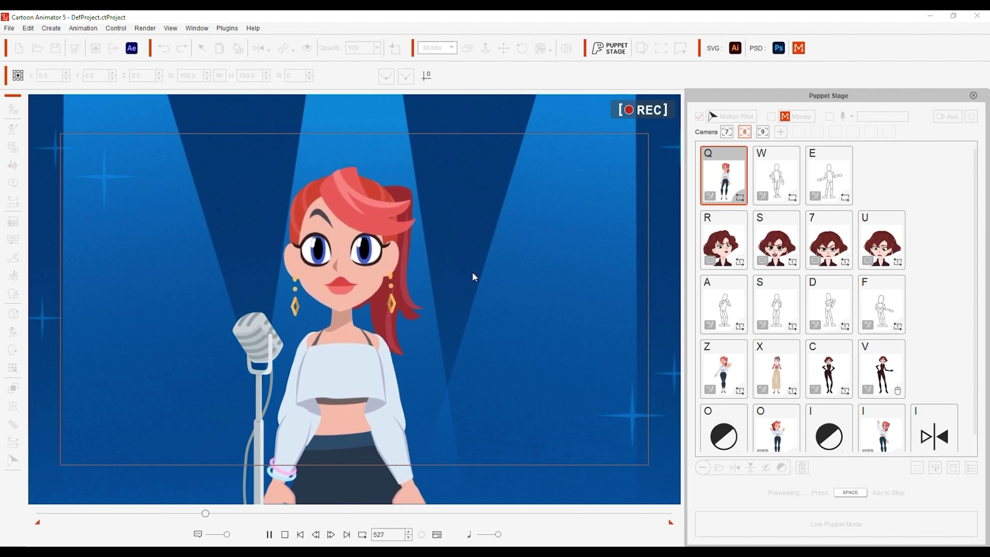
Step: Preview the X performance with its teardrop props through the Middle camera, return to the Q performance, and stop
key("x")
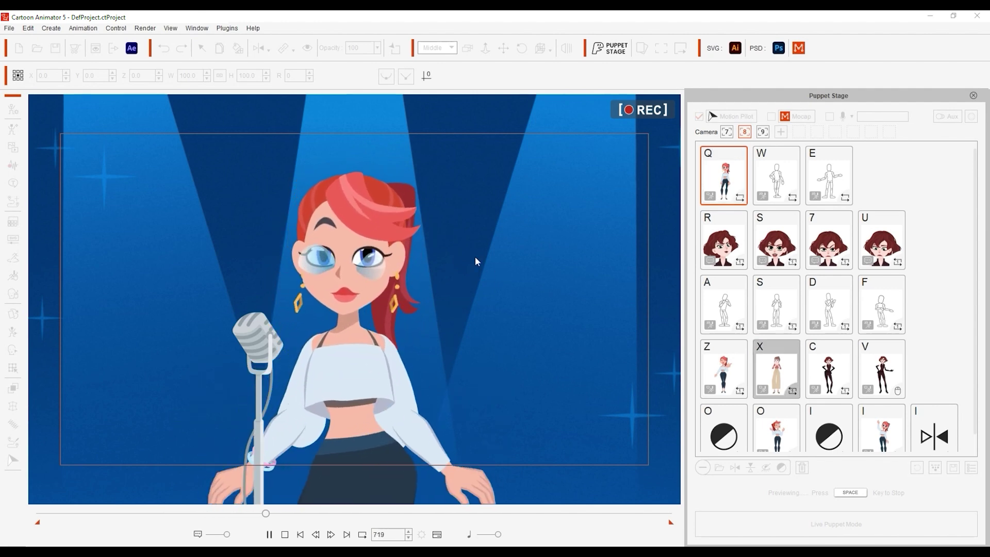
key("q")
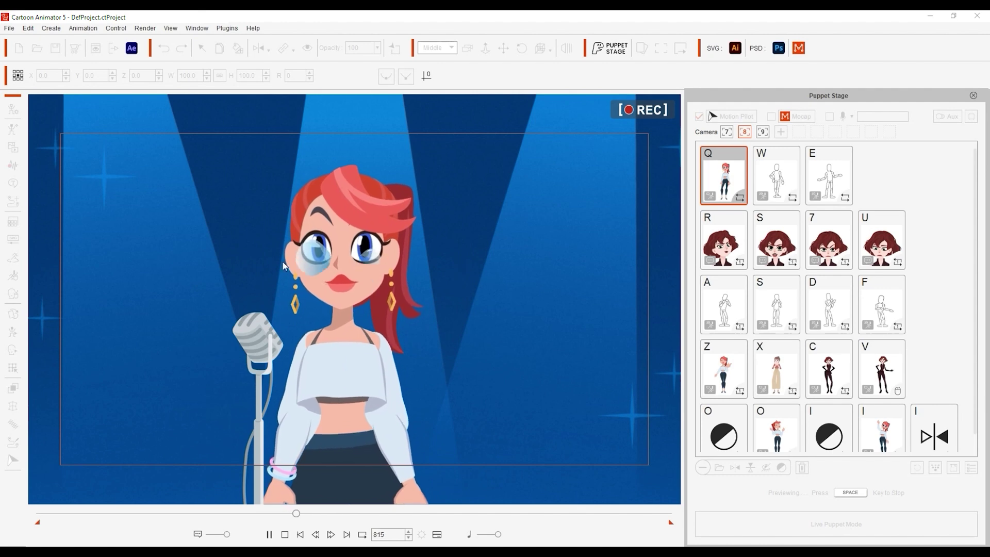
key("space")
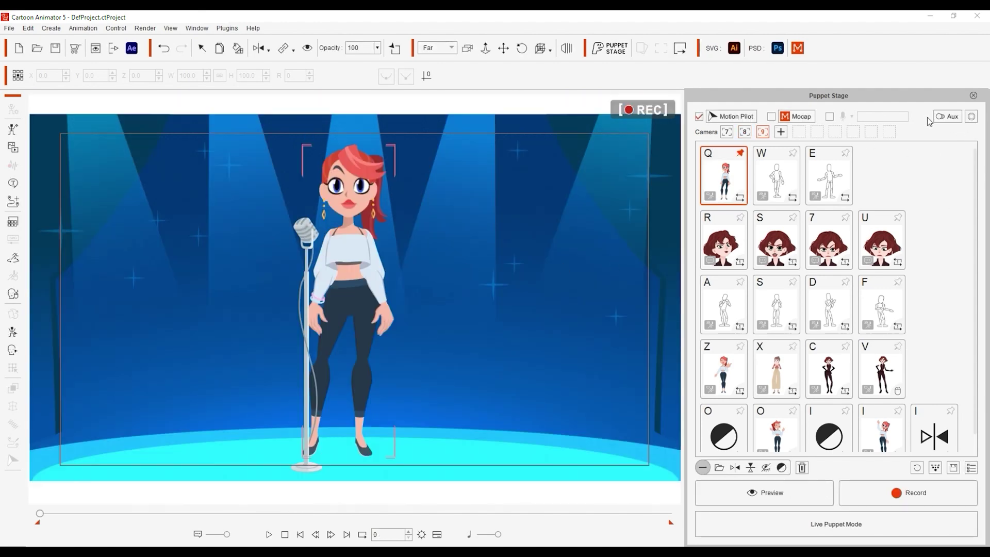
Step: Show the auxiliary objects and preview the leafy green backdrop (J) with the microphone hidden
left_click(950, 117)
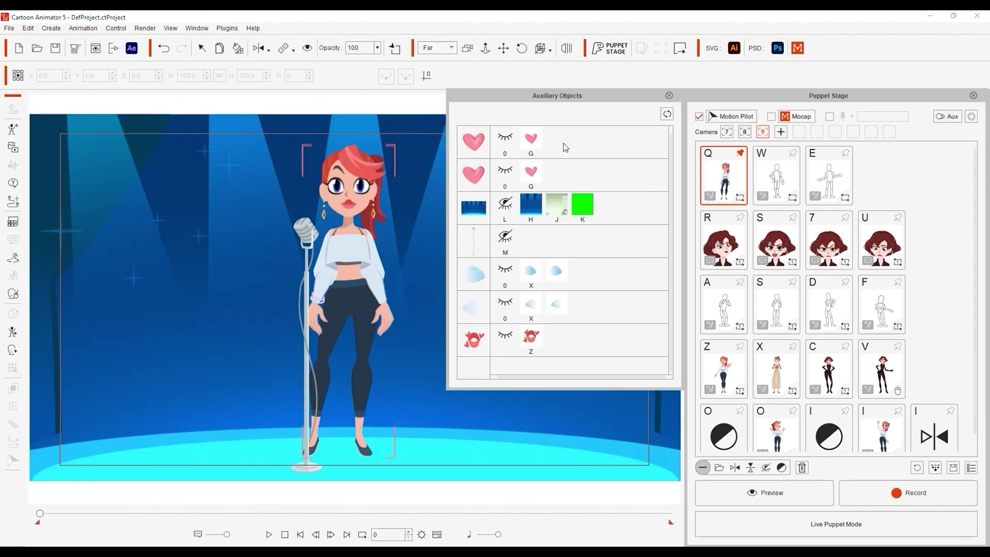
key("space")
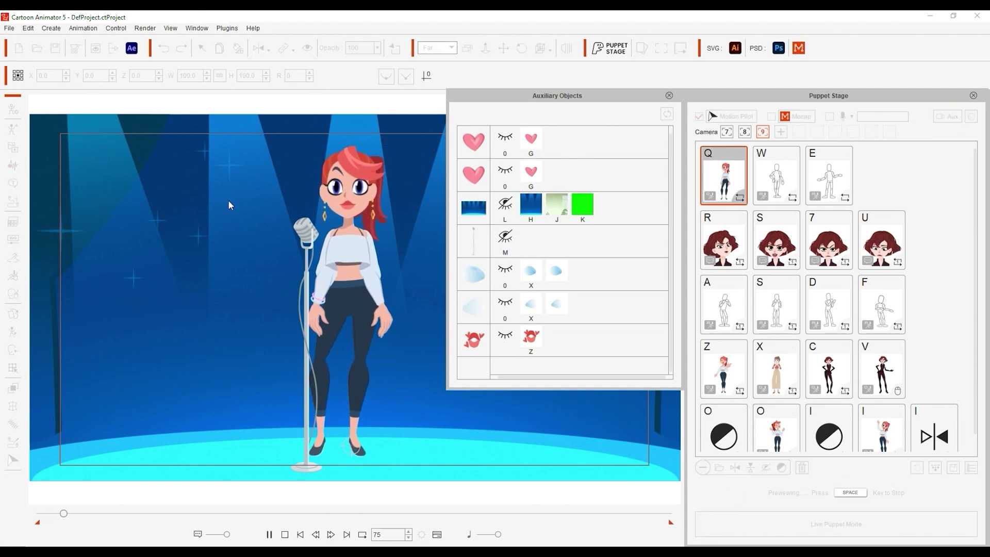
key("j")
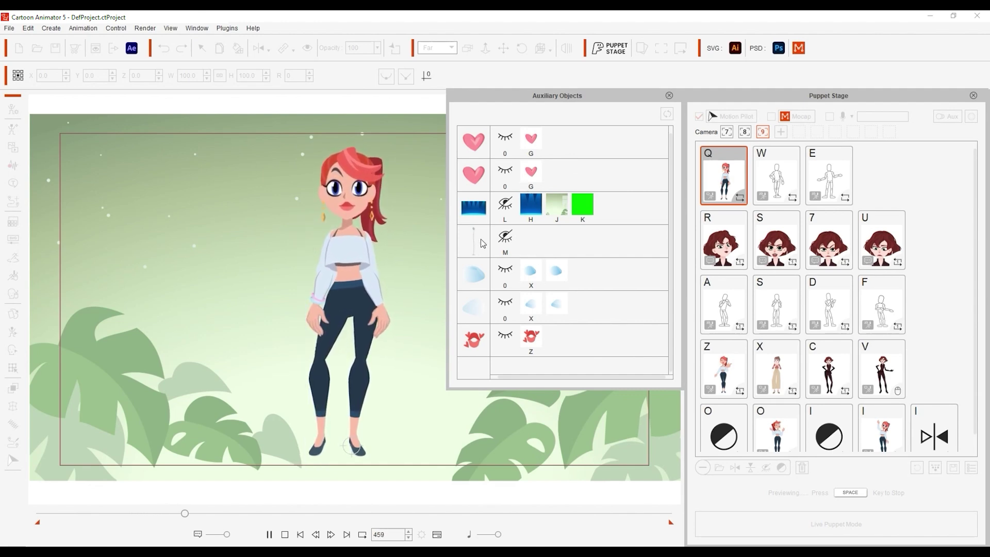
key("space")
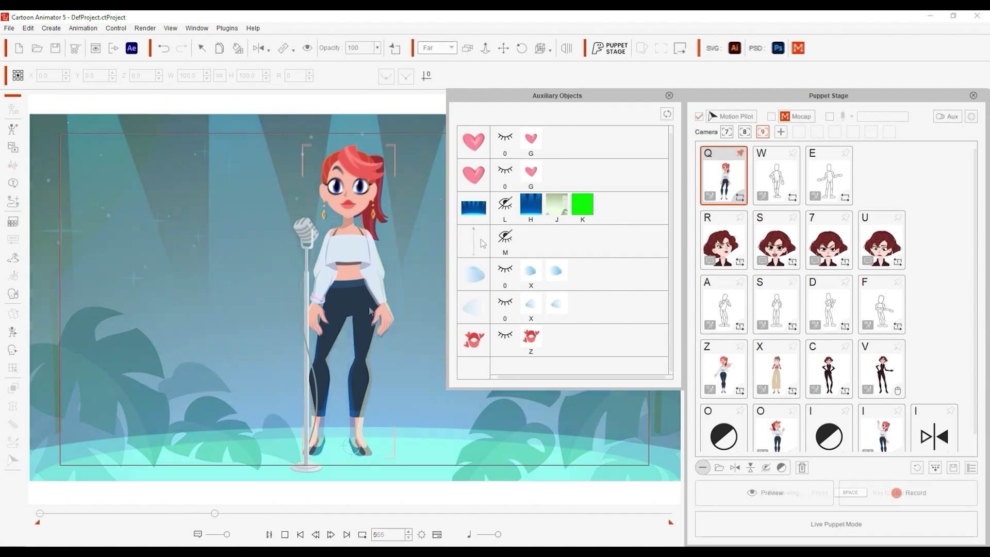
Step: Show the Scene Manager and inspect the individual clips of the Backdrop, Mic, Teardrop R and Heart (2) props
left_click(196, 28)
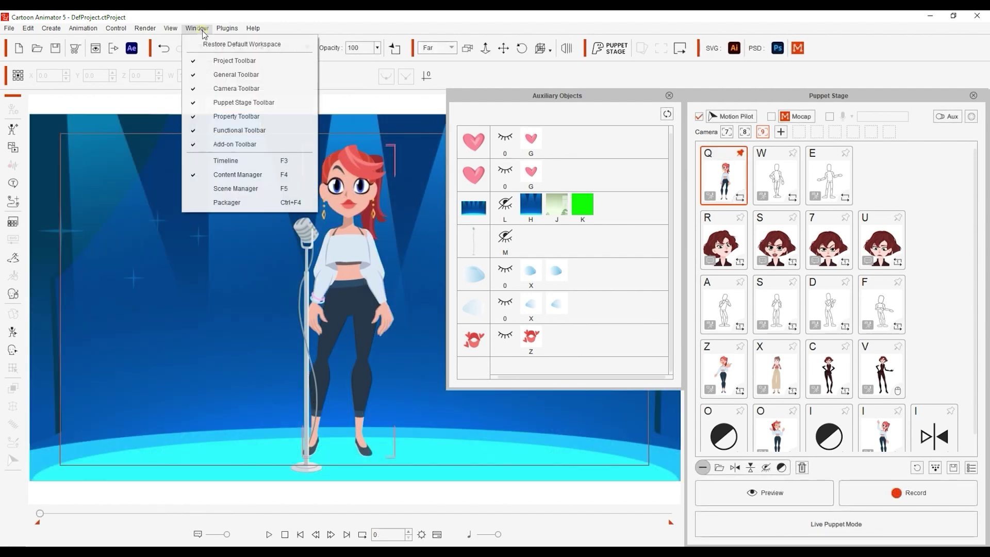
left_click(276, 191)
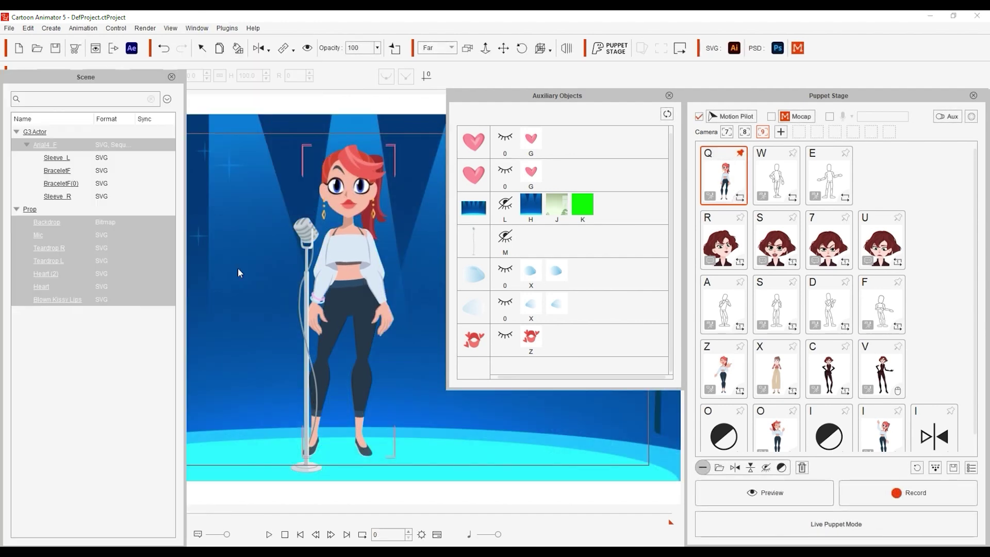
left_click(92, 224)
left_click(86, 235)
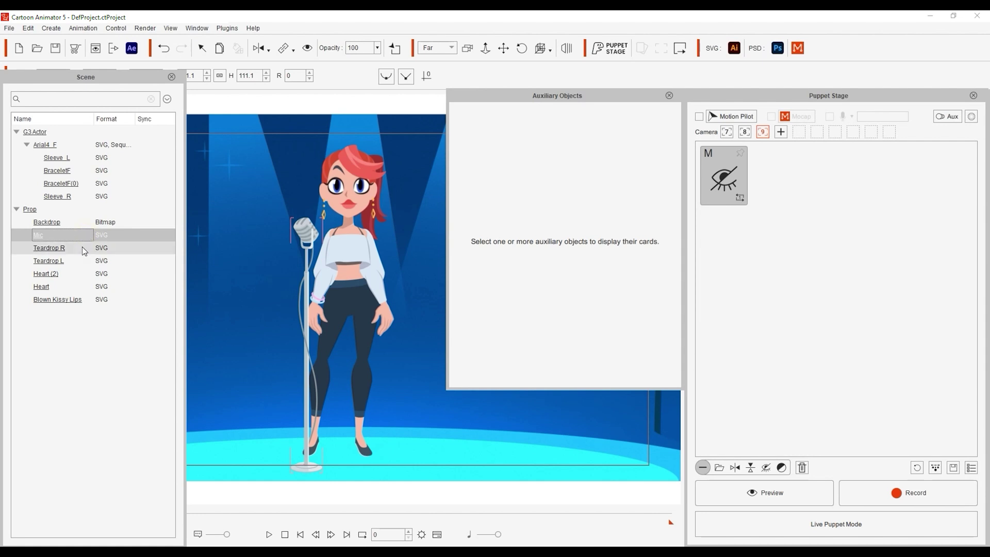
left_click(83, 252)
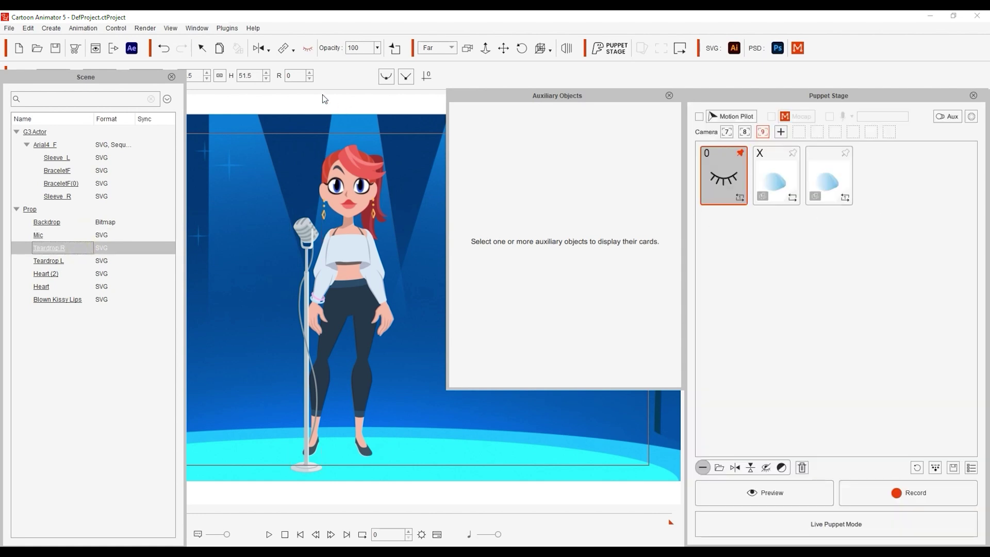
left_click(100, 276)
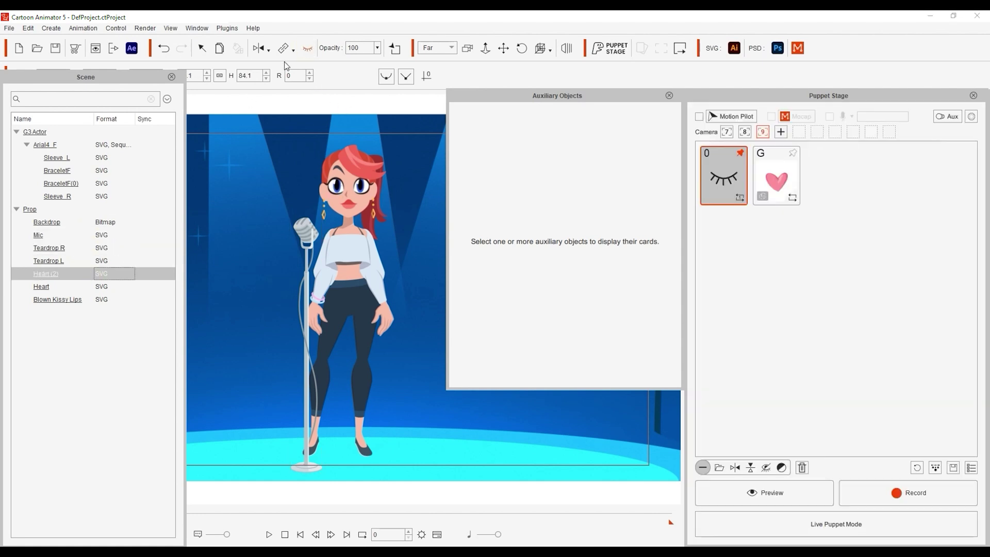
Step: Select the G3 actor in the scene list together with all seven props, from Backdrop through Blown Kissy Lips
left_click(61, 143)
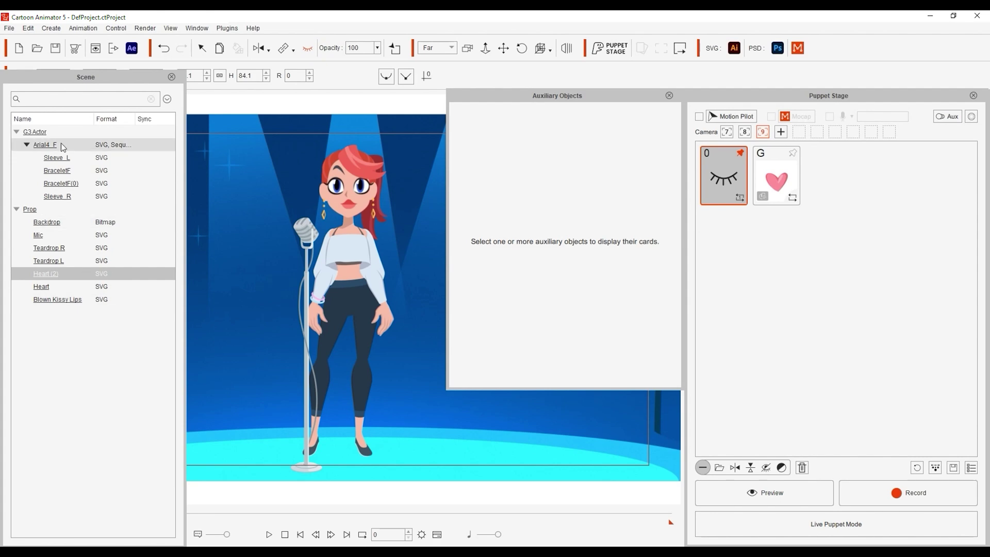
left_click(73, 222, "ctrl")
left_click(75, 235, "ctrl")
left_click(76, 248, "ctrl")
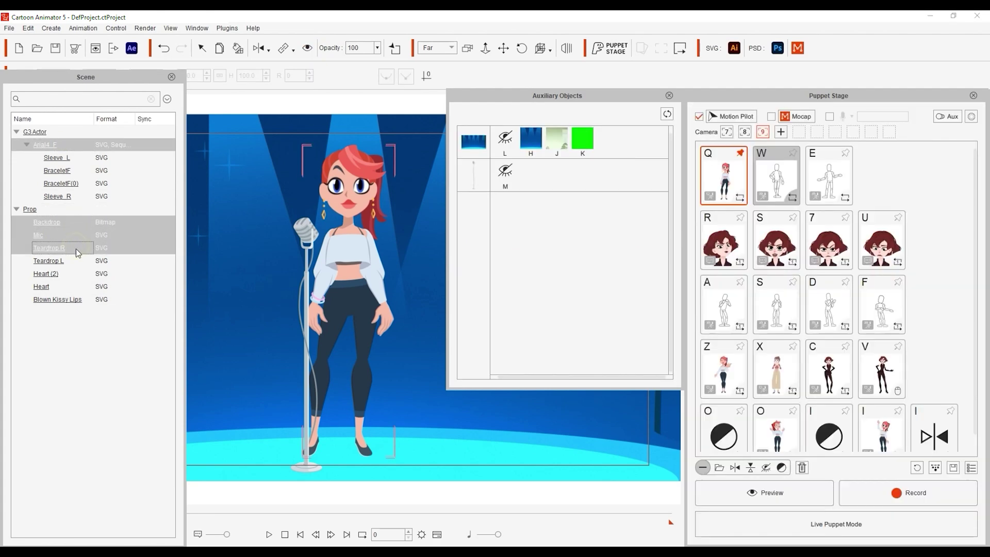
left_click(75, 260, "ctrl")
left_click(73, 273, "ctrl")
left_click(72, 286, "ctrl")
left_click(82, 299, "ctrl")
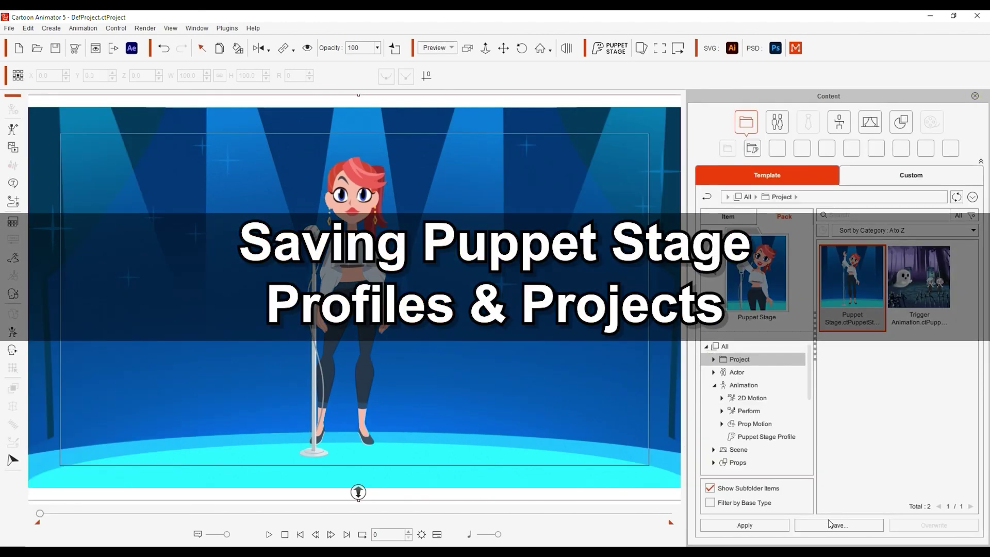
Step: Save the red-haired singer's setup with the asset type Animation/Puppet Stage Profile
left_click(353, 275)
left_click(839, 525)
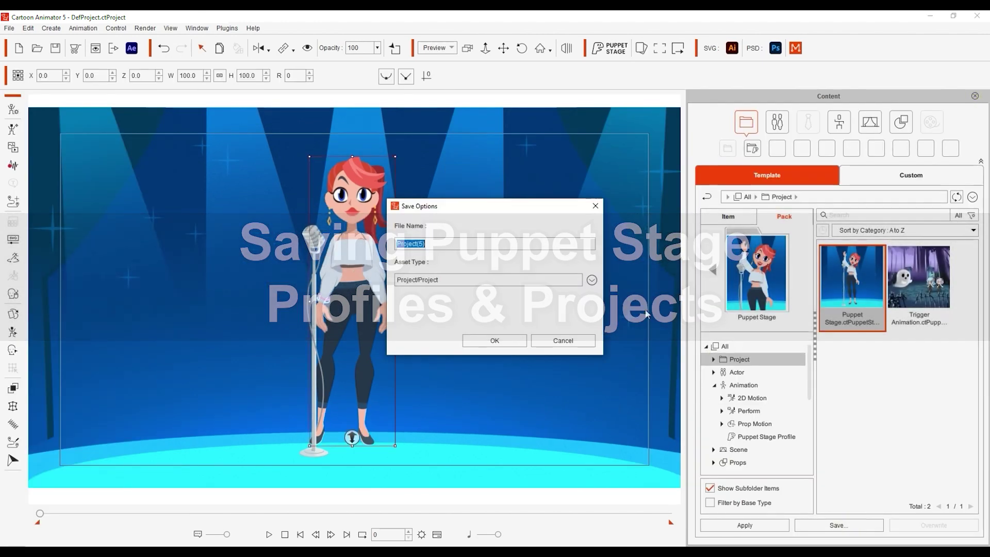
left_click(592, 280)
mouse_move(637, 321)
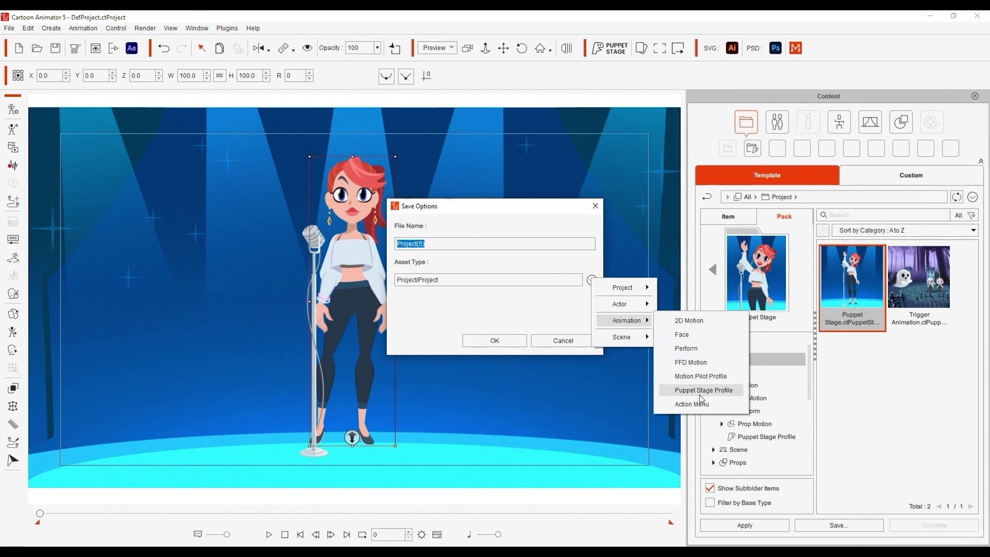
left_click(704, 392)
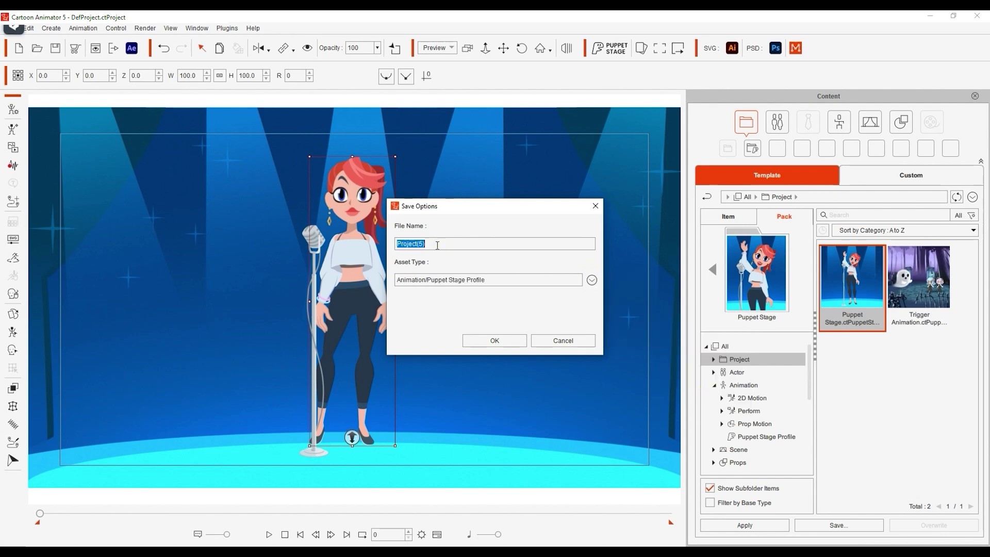
left_click(495, 341)
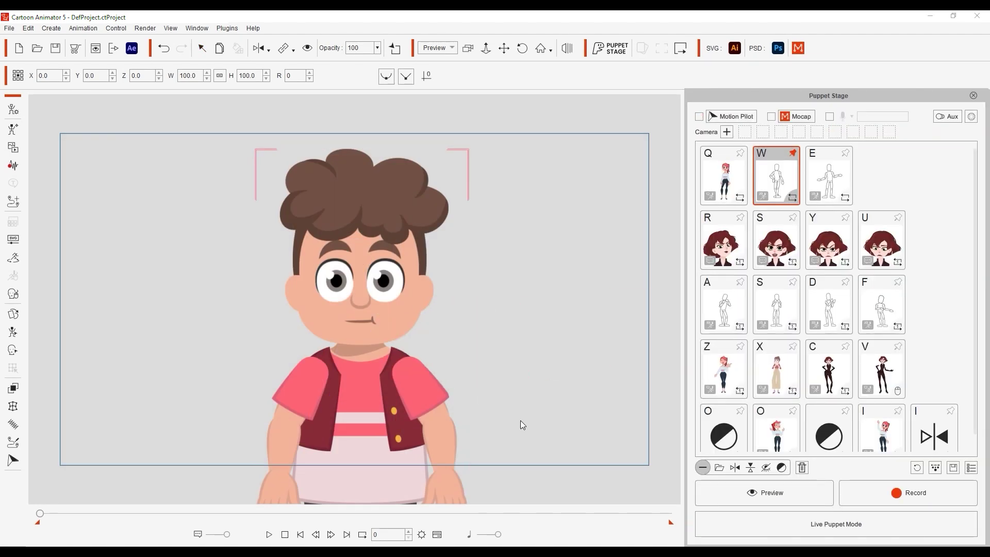
Step: Preview the S and A performances on the curly-haired boy, and the W and S performances on the purple wizard
left_click(720, 494)
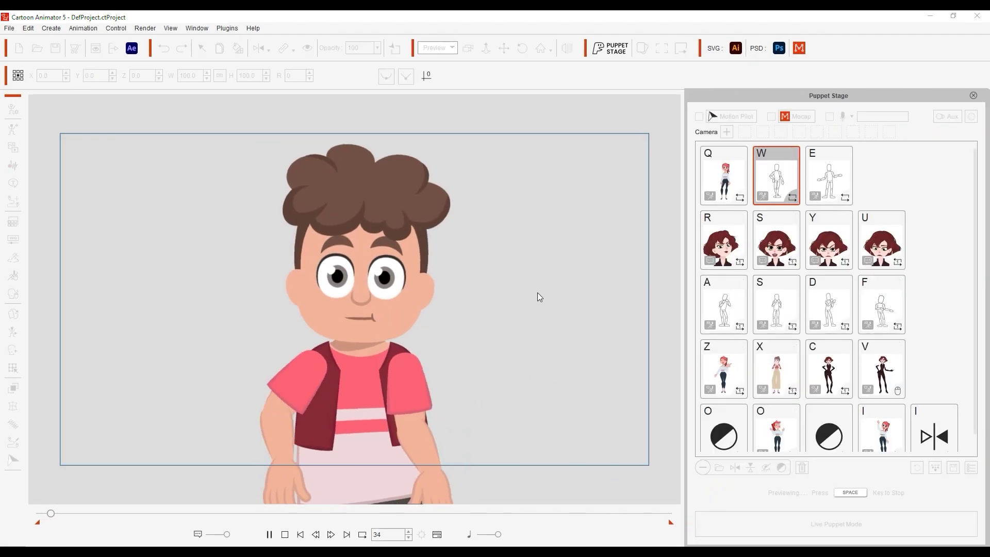
key("s")
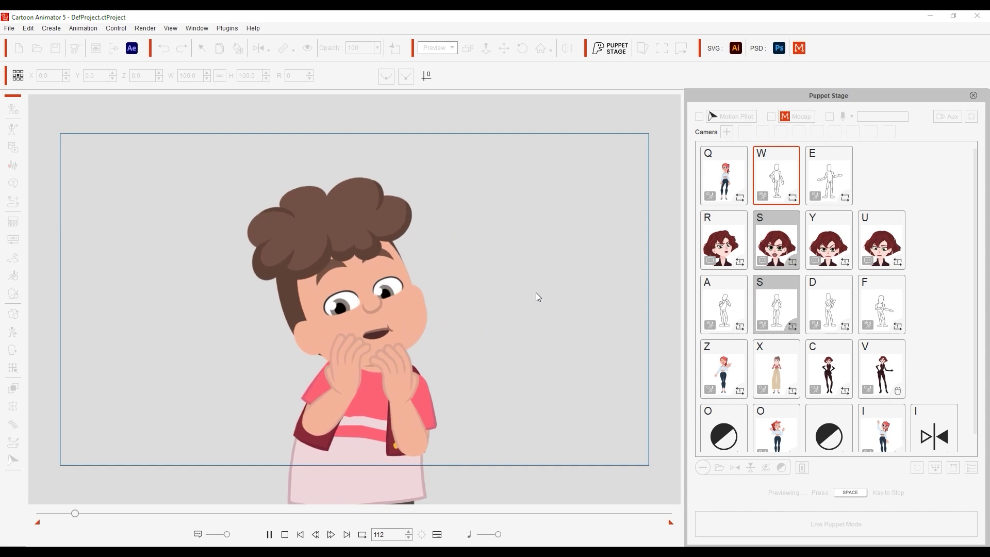
key("a")
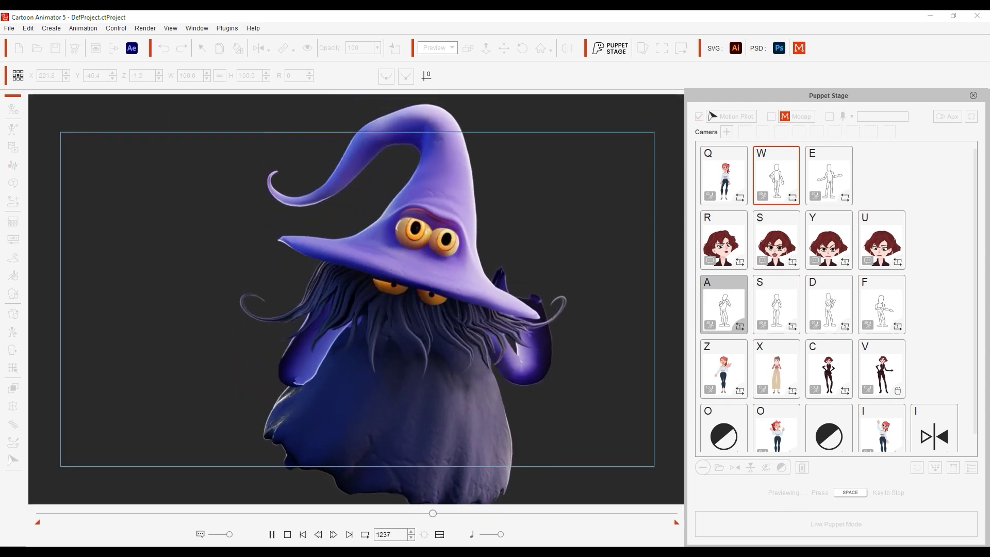
key("w")
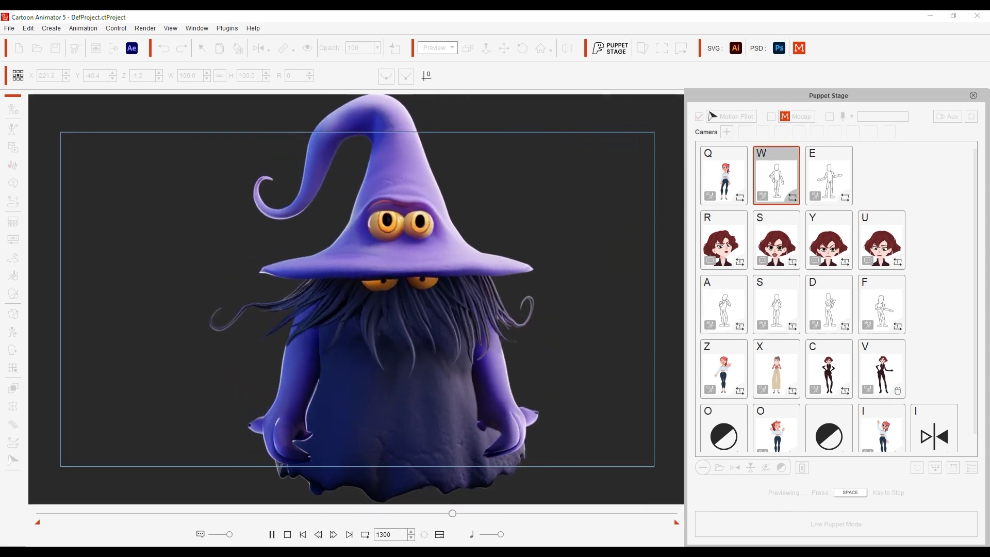
key("s")
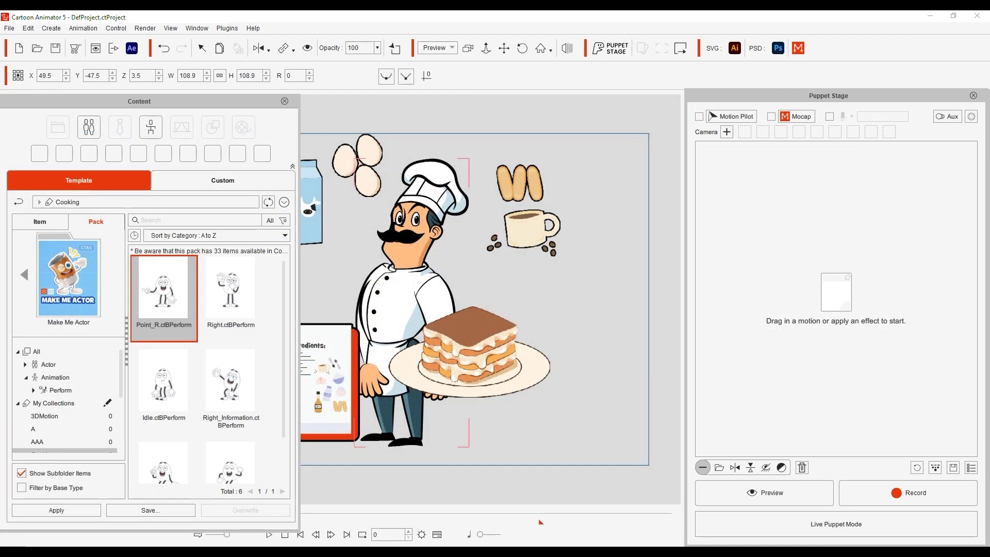
Step: Add the Point_R, Right, Idle and Right_Information performances to the chef's empty Puppet Stage
left_click_drag(169, 304, 748, 268)
left_click_drag(257, 298, 851, 184)
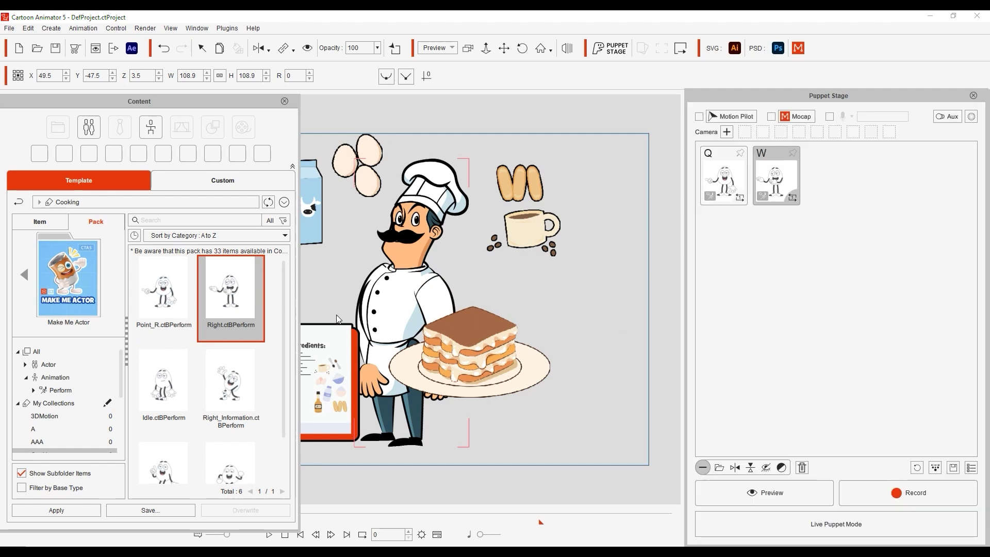
left_click_drag(163, 384, 866, 173)
left_click_drag(231, 381, 882, 175)
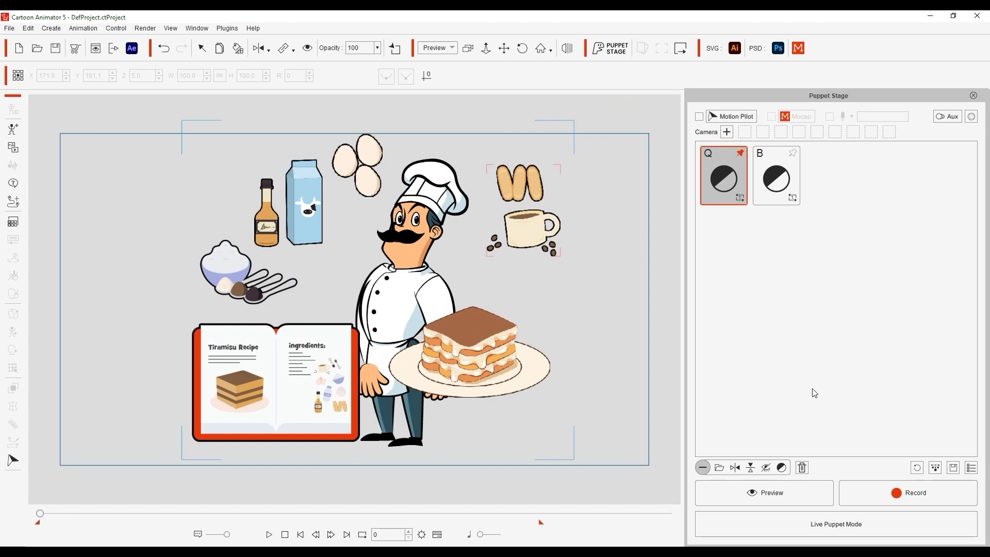
Step: Enable Mimic Leader in the flock settings with Cool Dude_S as leader object, and open the auxiliary objects
left_click(935, 468)
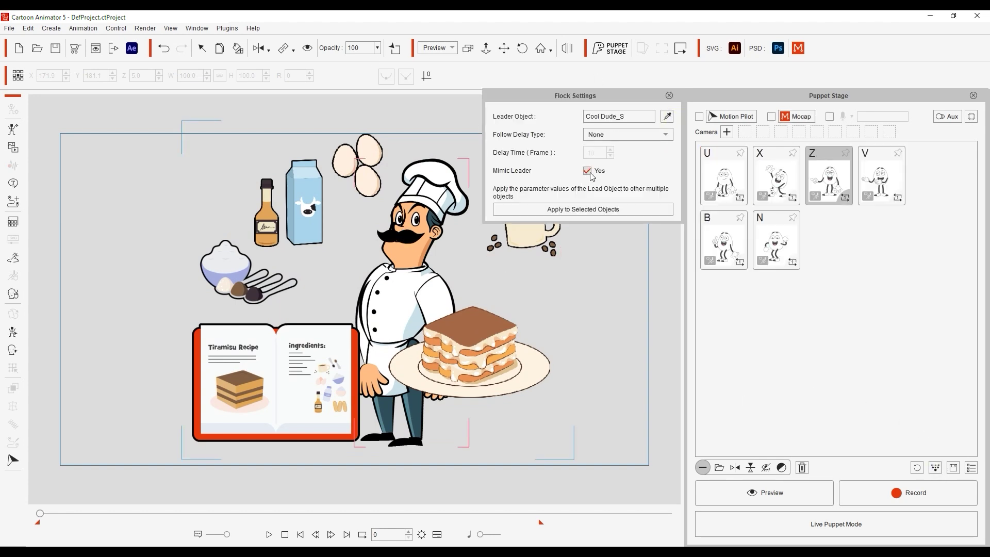
left_click(588, 171)
left_click(670, 96)
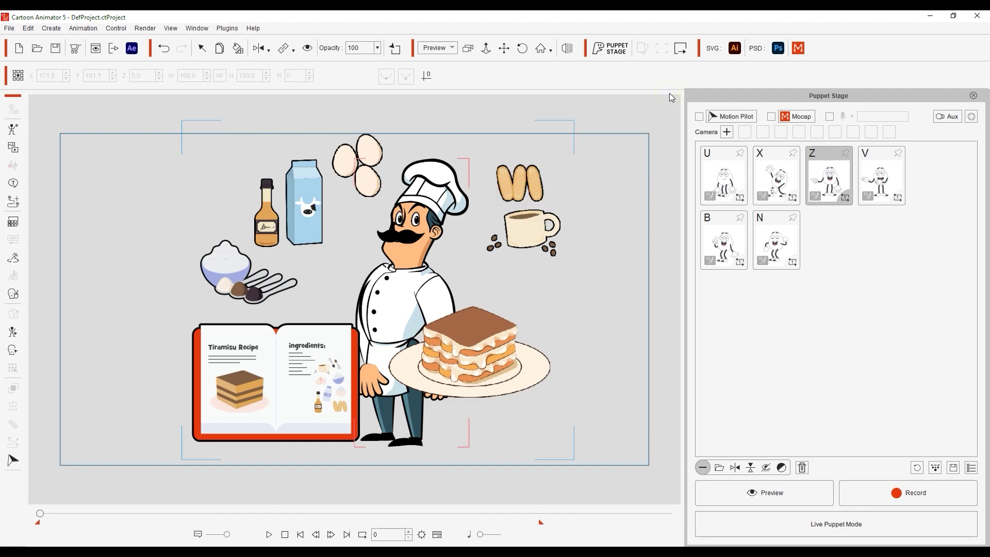
left_click(949, 118)
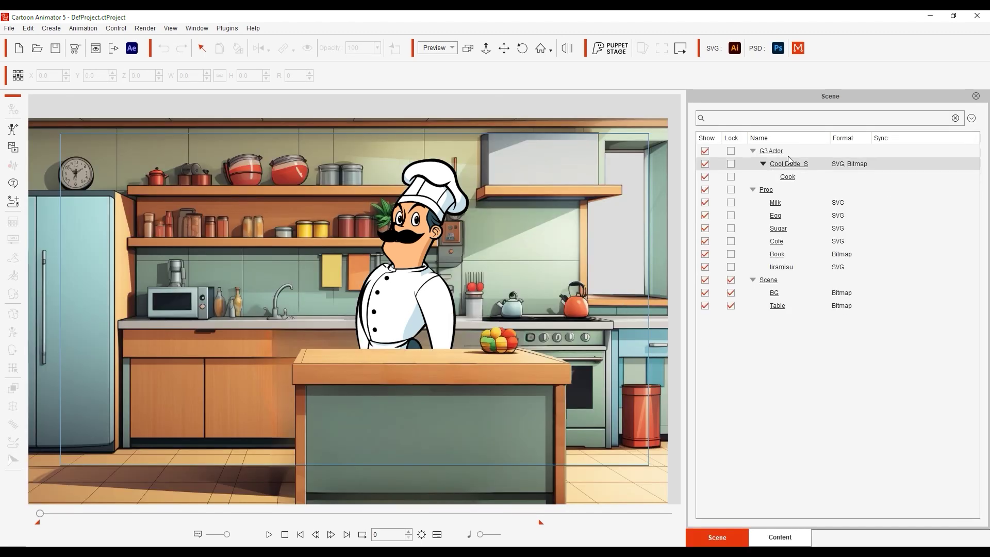
Step: Select the Cool Dude_S actor and the props, and save them as a Puppet Stage project named Hell's kitchen
left_click(788, 154)
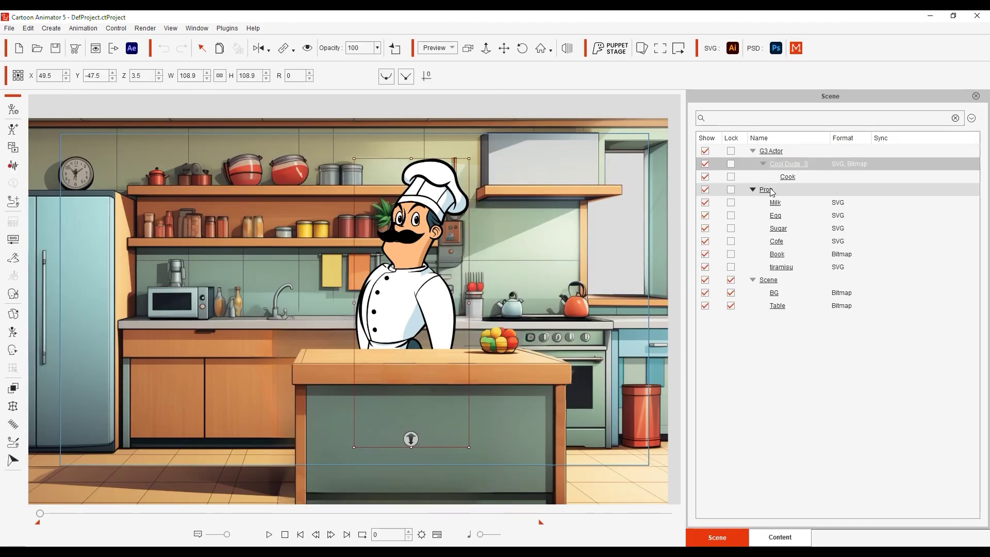
left_click(793, 539)
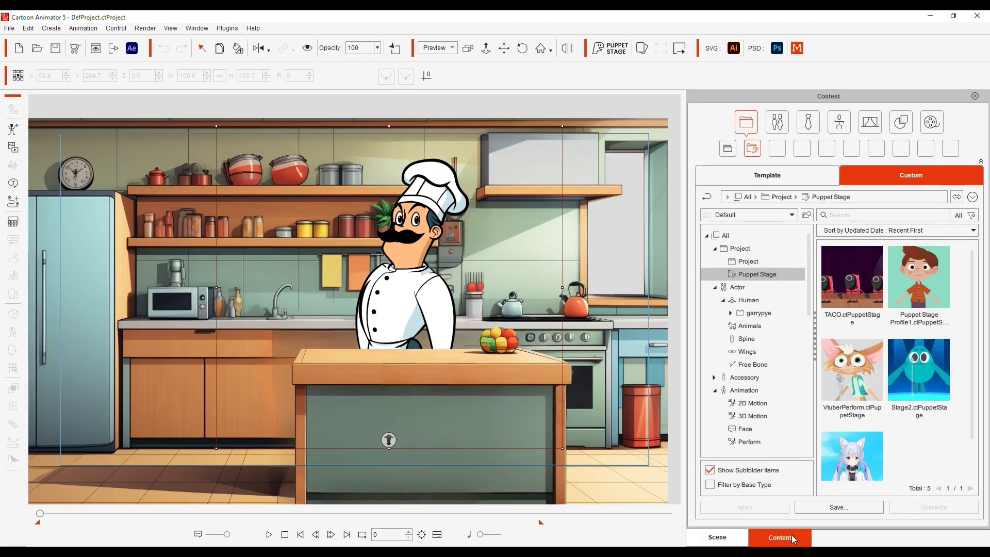
left_click(858, 511)
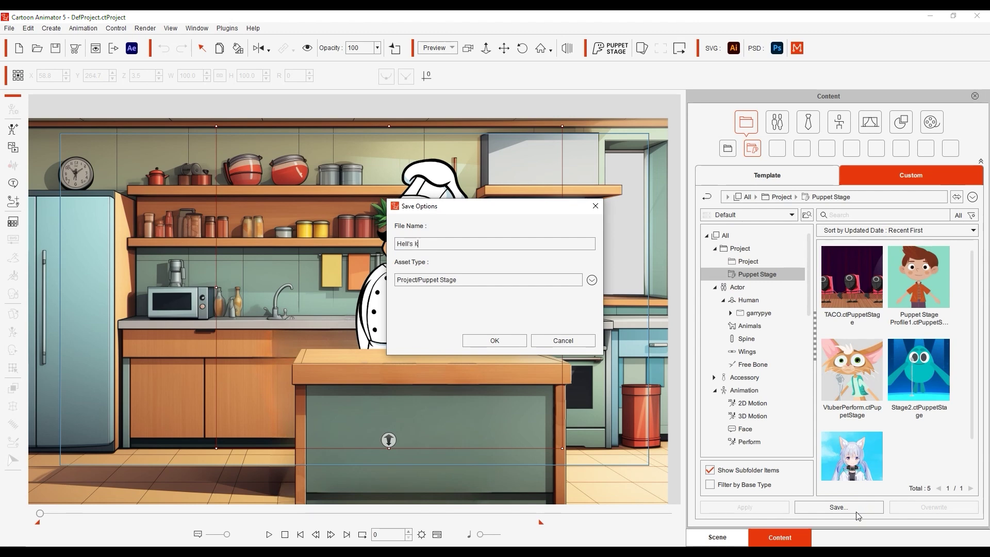
left_click(513, 342)
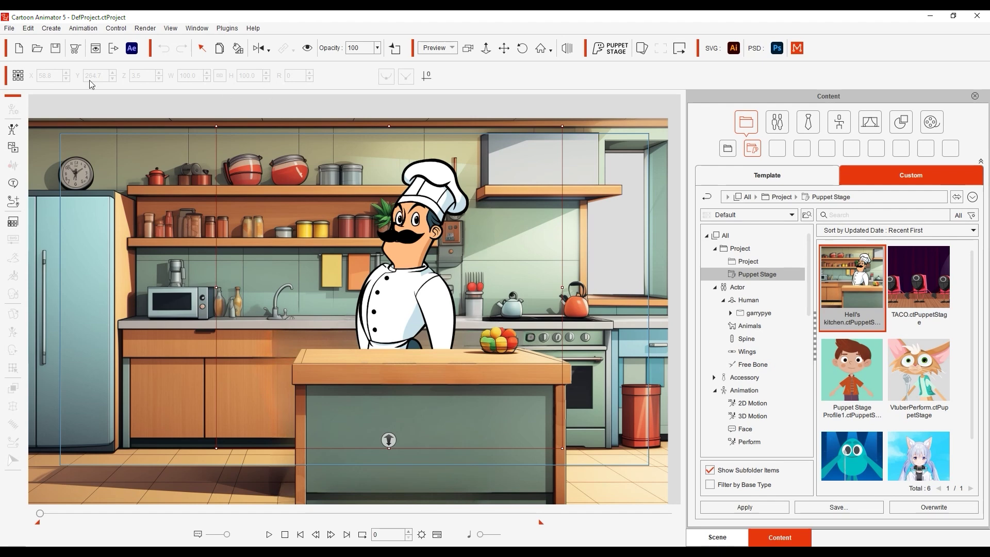
Step: Clear the scene and load the saved Hell's kitchen Puppet Stage project onto the stage
key("Delete")
left_click_drag(834, 292, 453, 259)
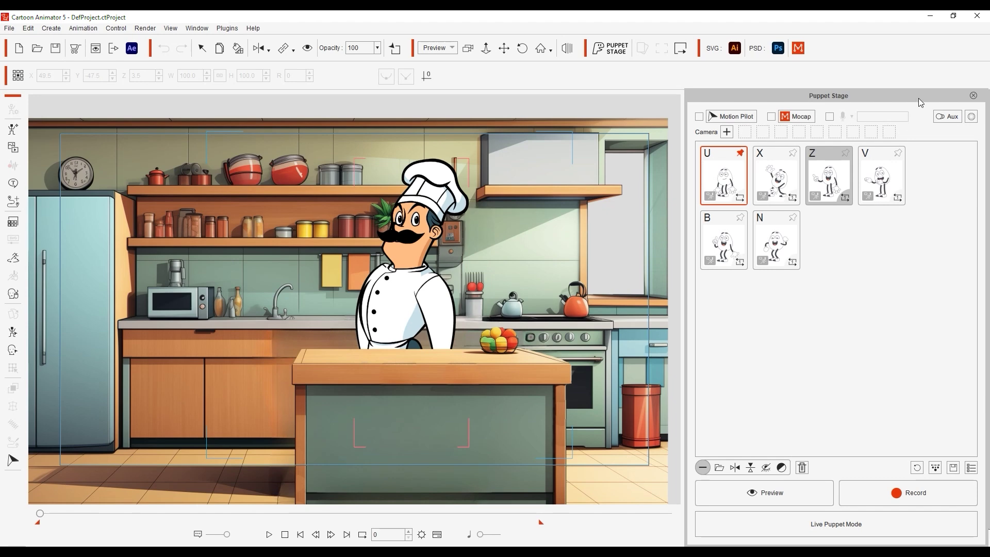
Step: Preview the chef's X, Z, V, B and N performances with their props in the kitchen, and return to the U idle
left_click(809, 493)
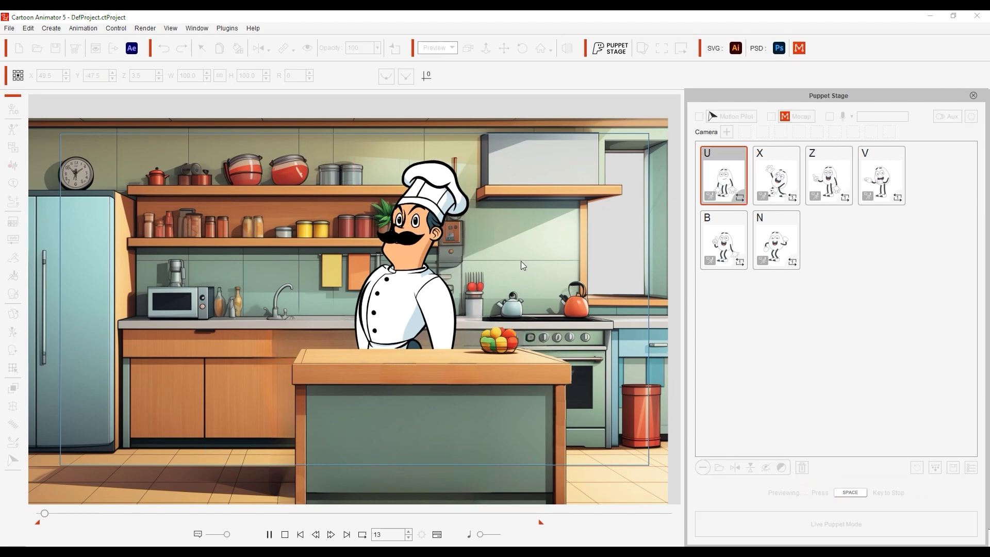
key("x")
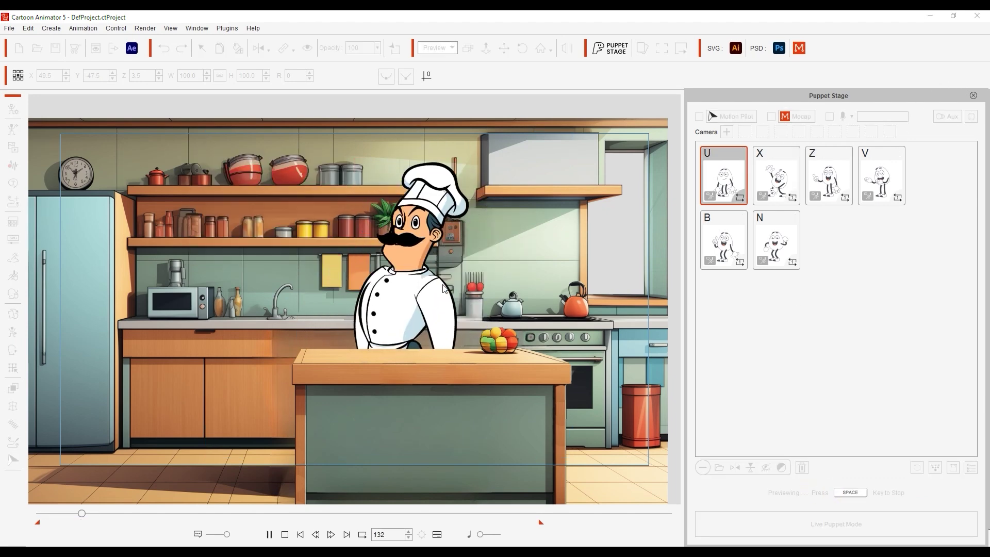
key("z")
key("v")
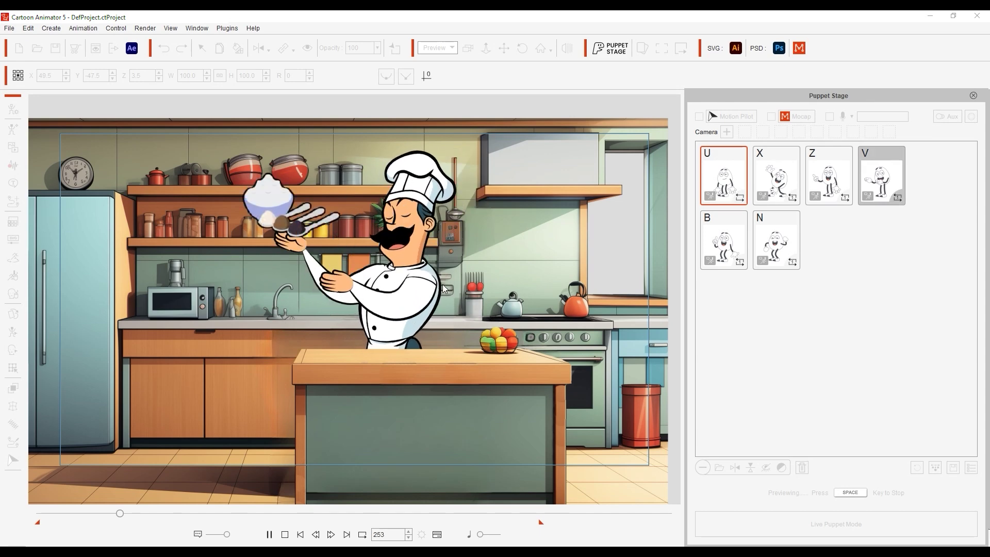
key("b")
key("n")
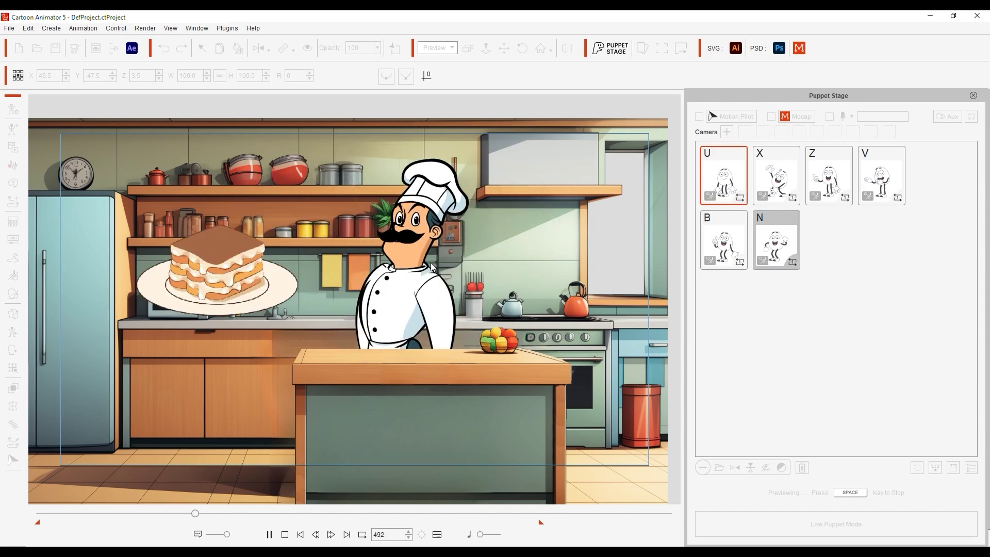
key("u")
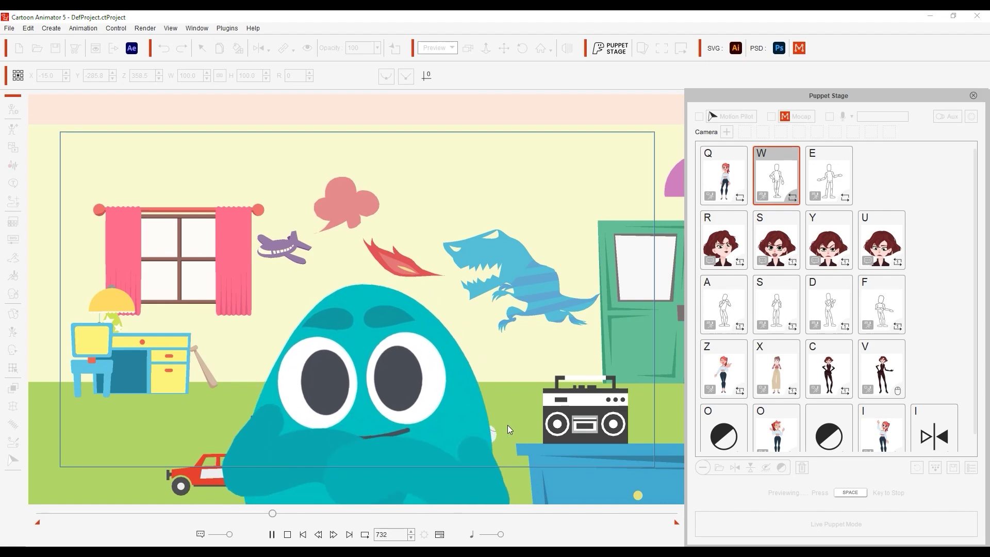
Step: Preview the I performance on the teal character in the toy room
key("i")
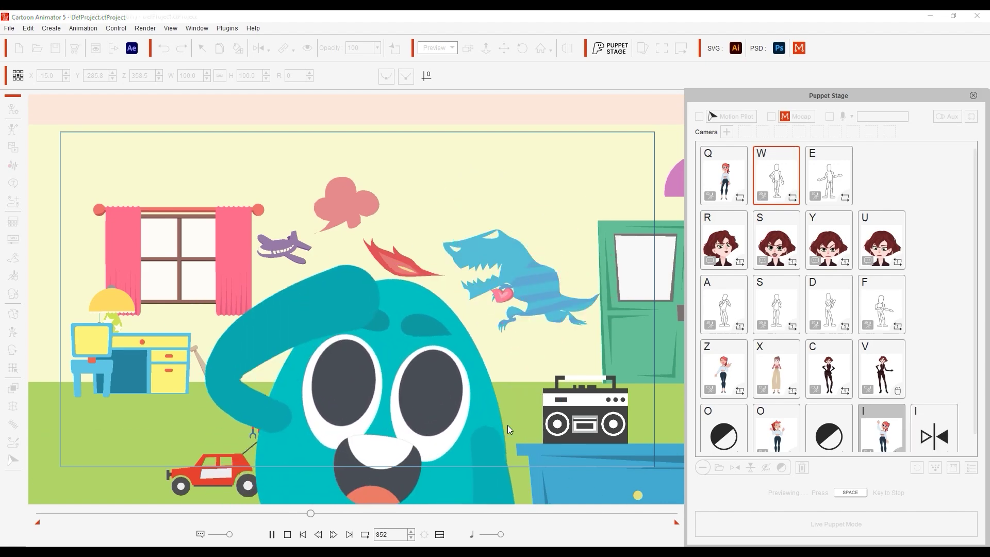